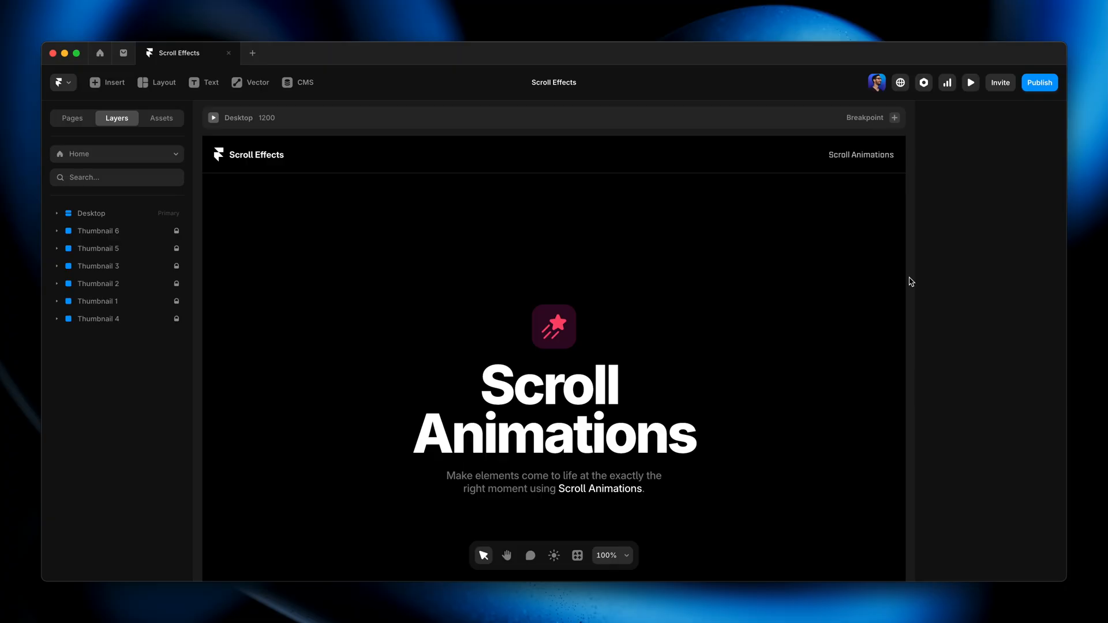
Step: Preview the Scroll Effects page, review its sections down to the Scroll Transform graphic, and return to the canvas
key(super+p)
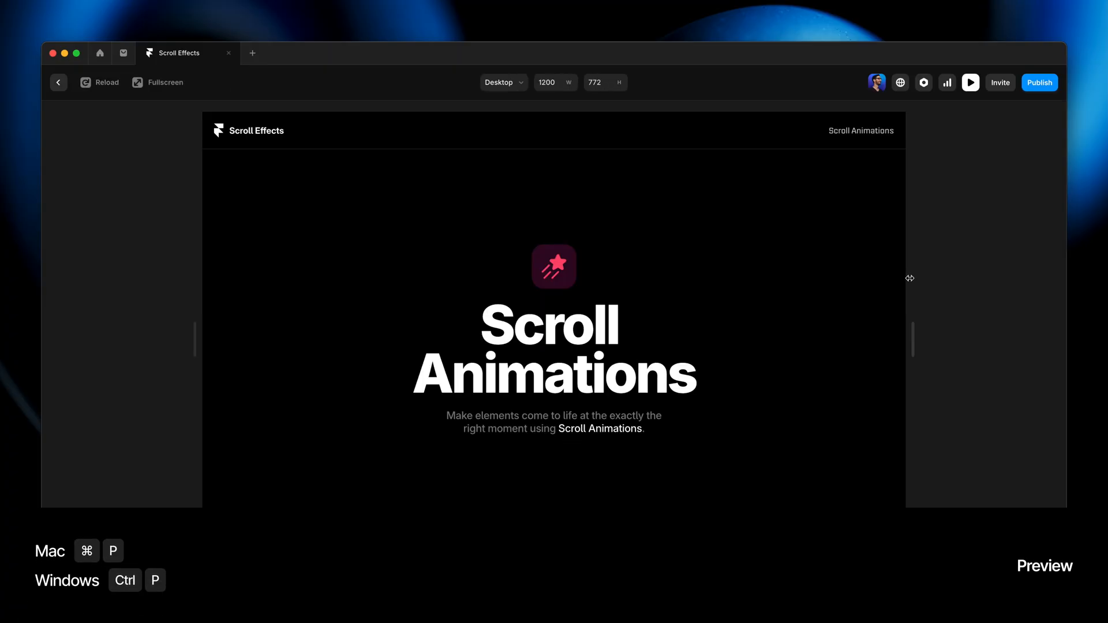
scroll(866, 285, down, 10)
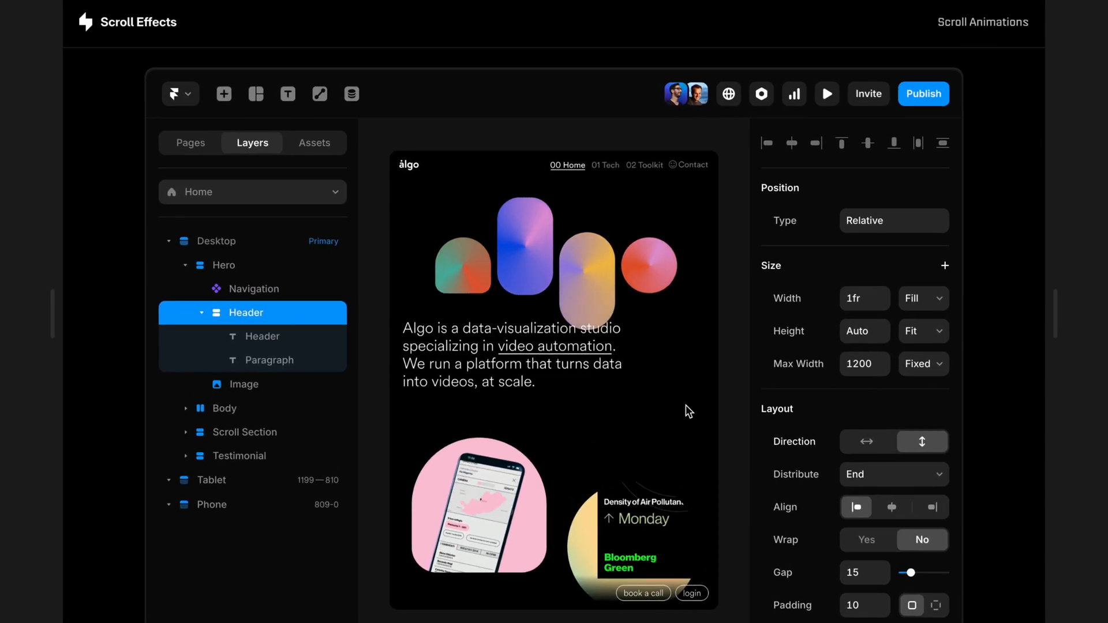
scroll(717, 440, down, 2)
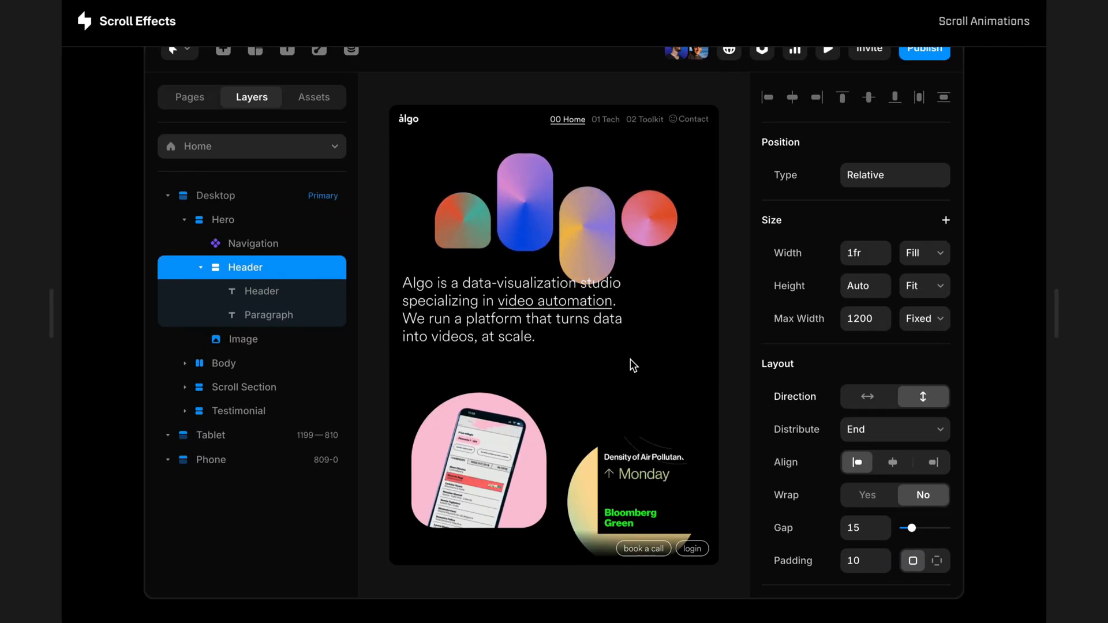
scroll(600, 312, down, 9)
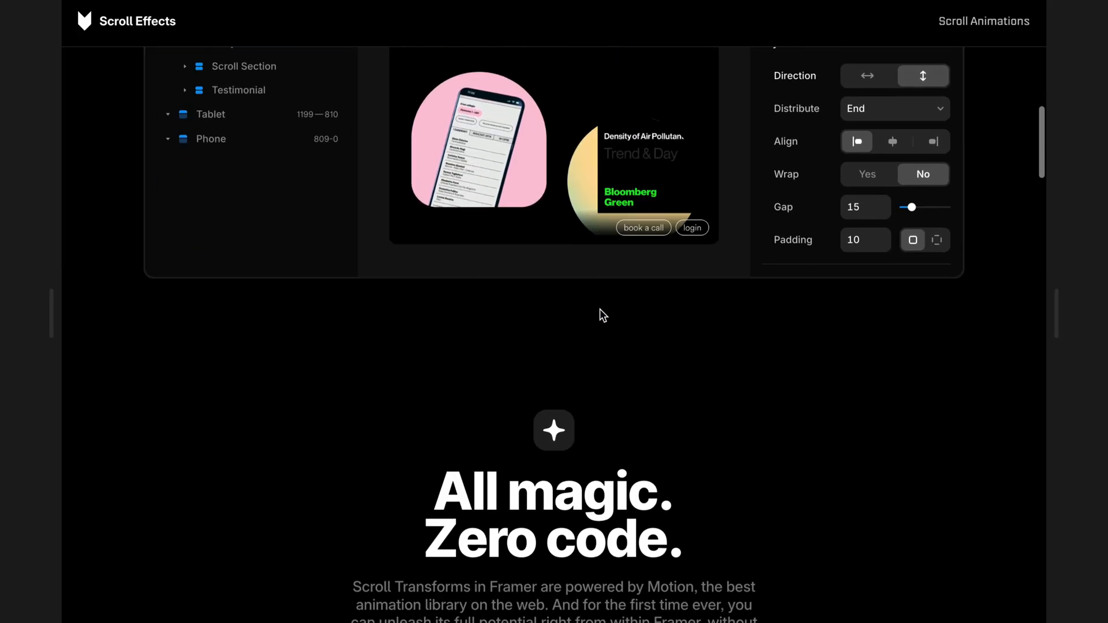
scroll(600, 310, down, 5)
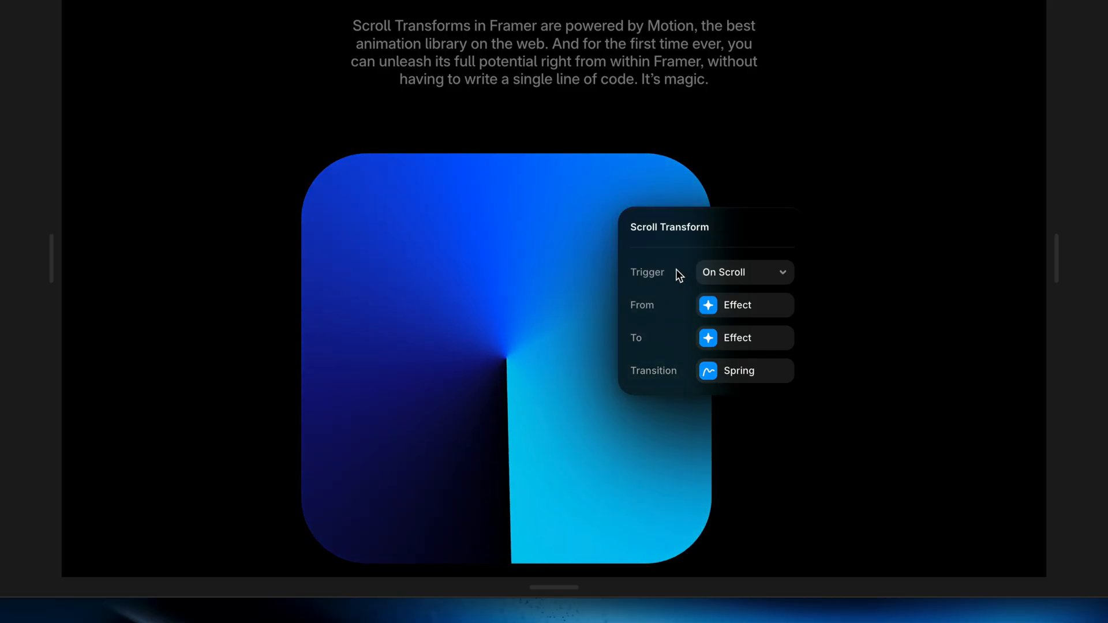
scroll(728, 264, down, 1)
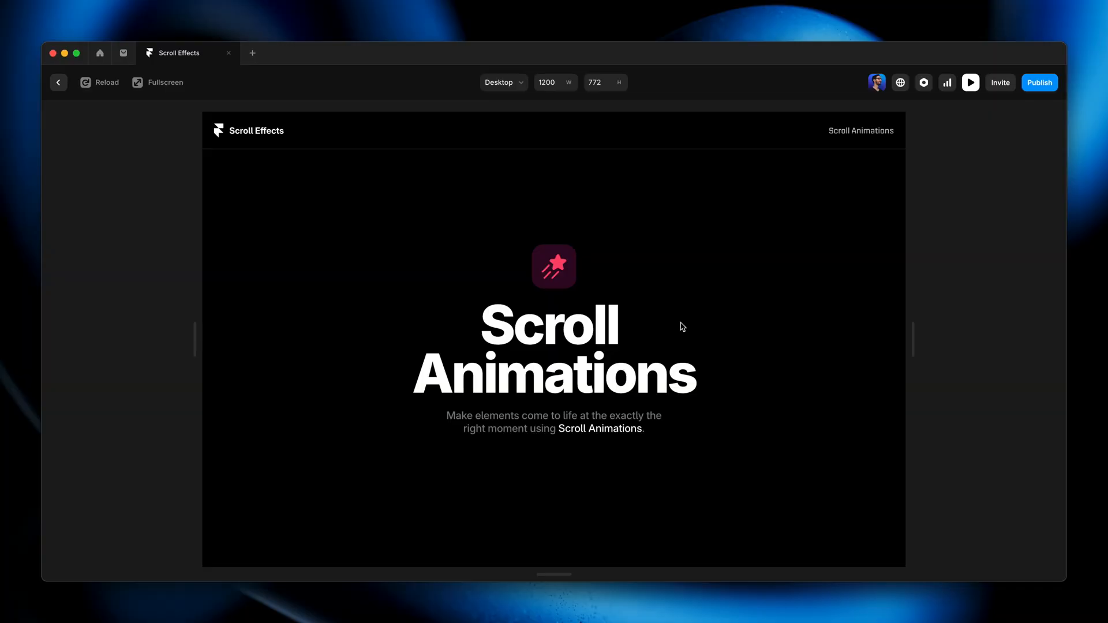
click(59, 84)
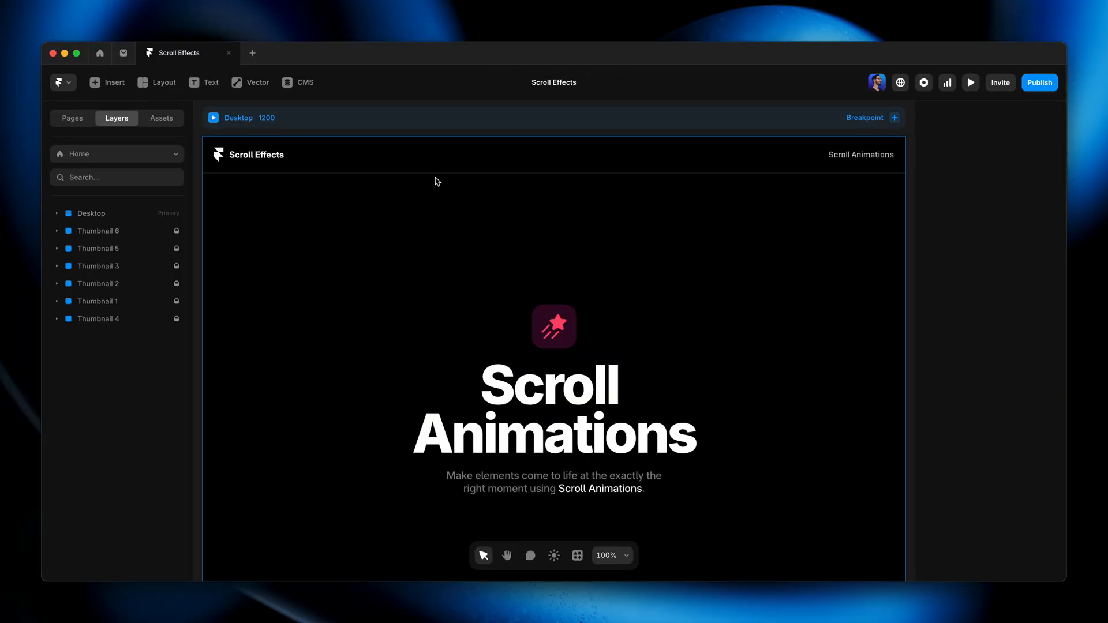
Step: Add a Scroll Animation effect to the editor mockup frame below the hero text
scroll(769, 283, down, 10)
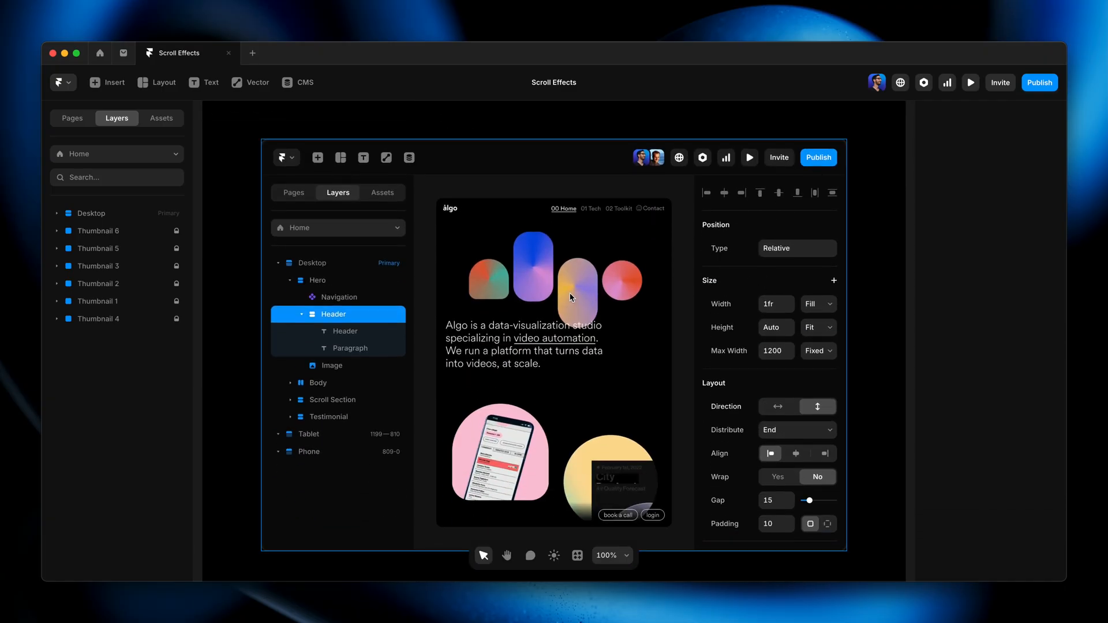
click(569, 292)
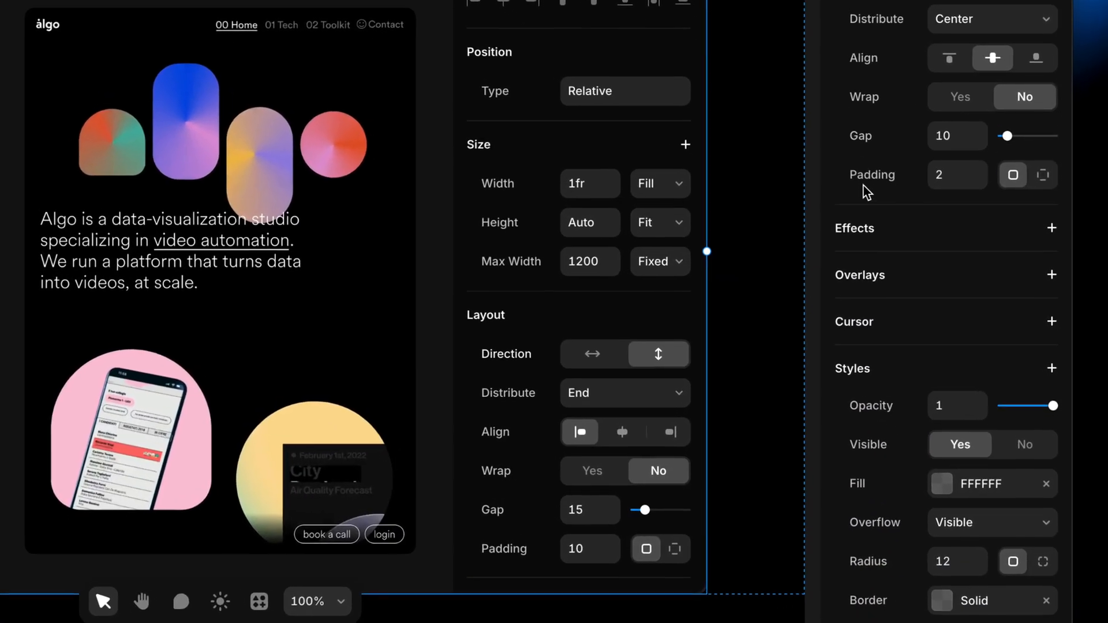
click(970, 222)
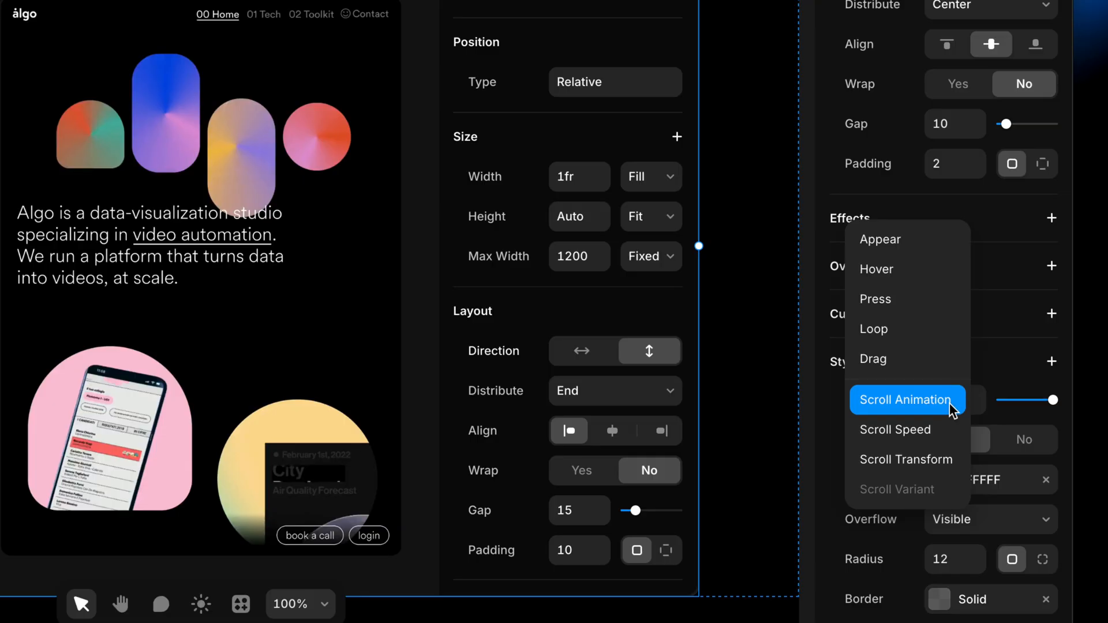
click(951, 405)
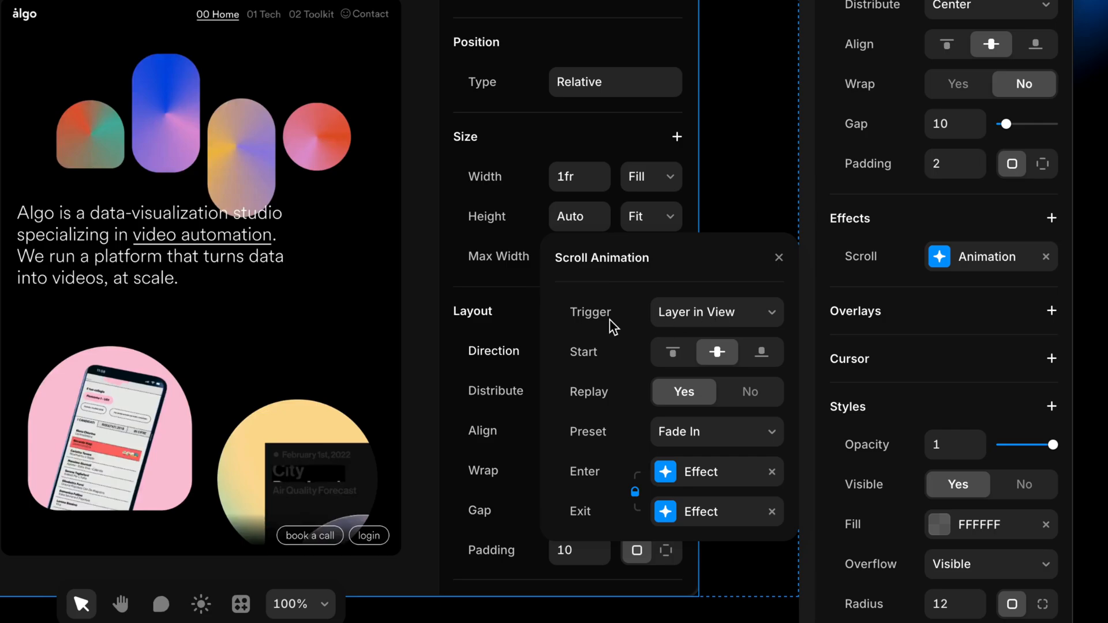
Step: Keep the scroll animation's trigger on Layer in View and set Replay to No
click(751, 322)
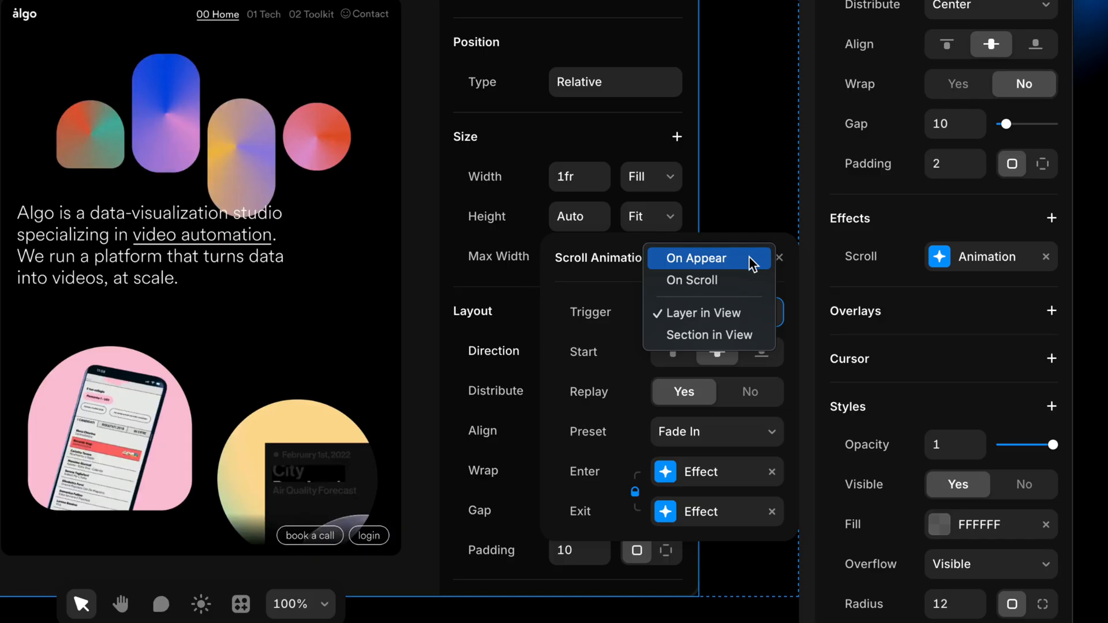
click(751, 316)
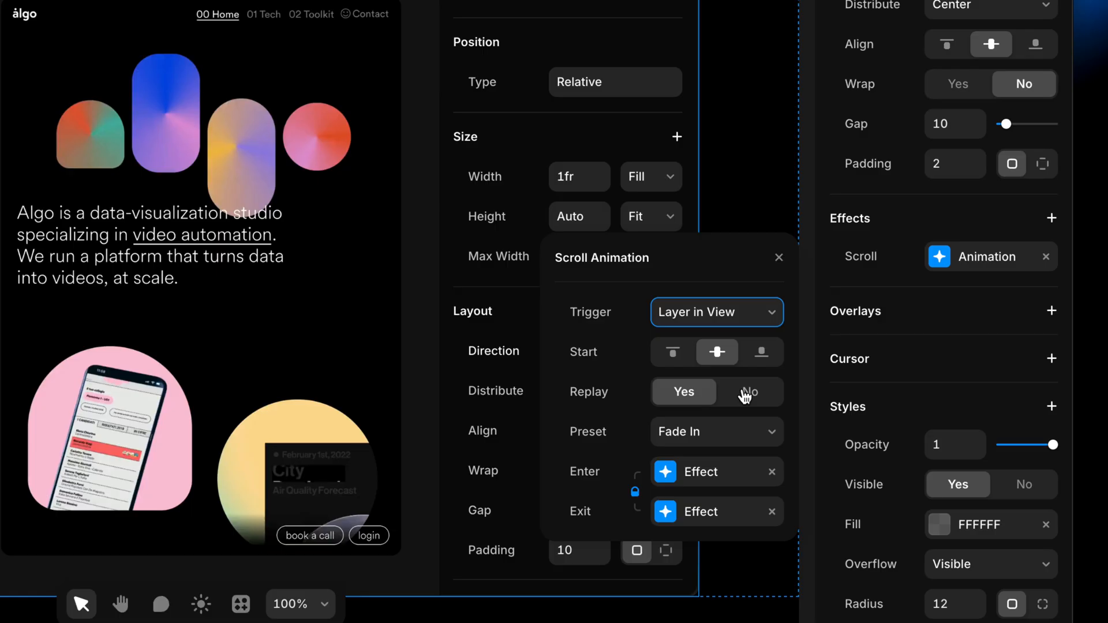
click(745, 396)
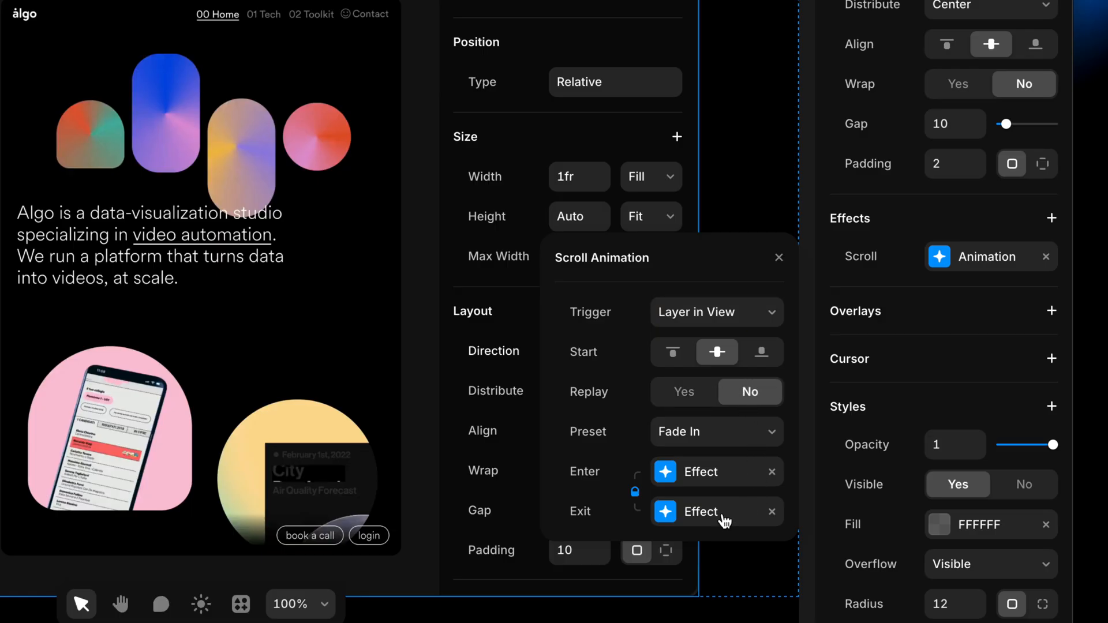
Step: Apply the Scale In preset to the scroll animation and remove its exit effect
click(772, 513)
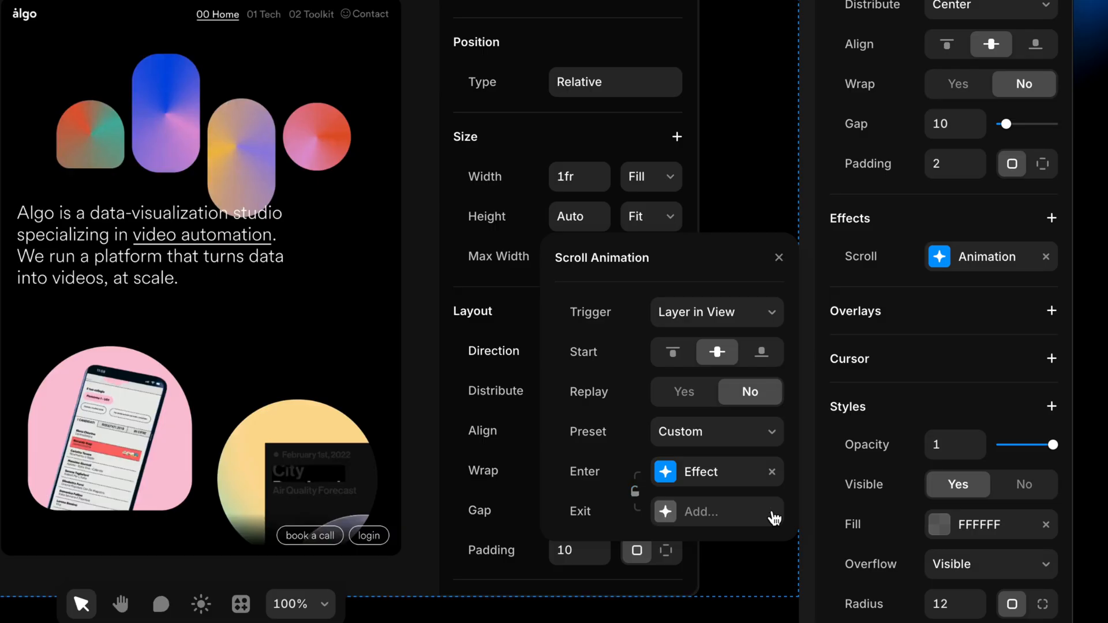
click(775, 518)
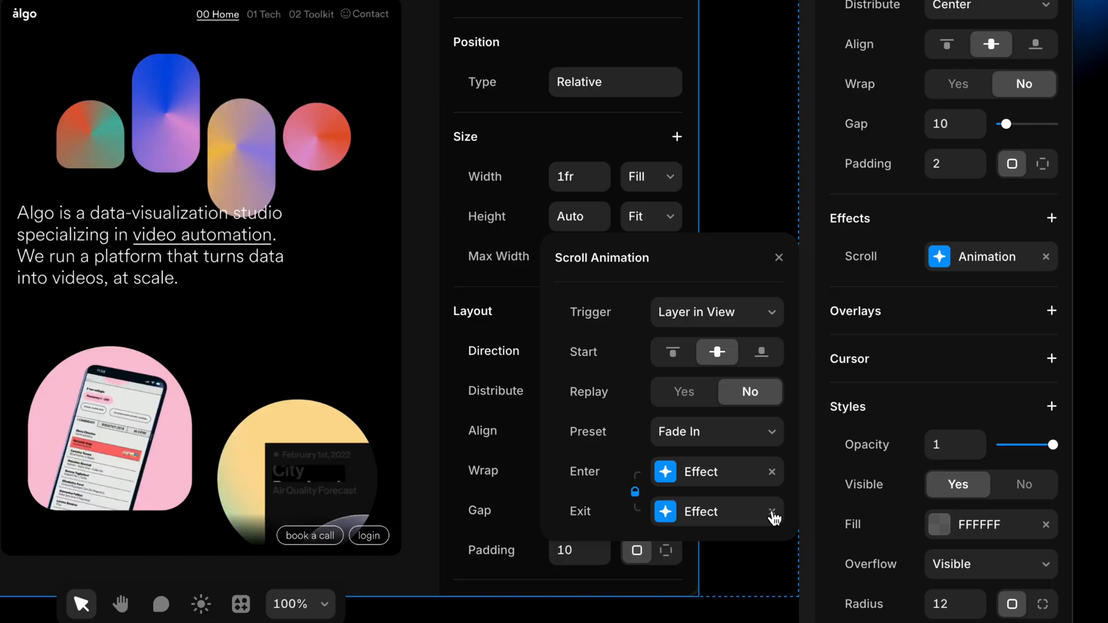
click(709, 439)
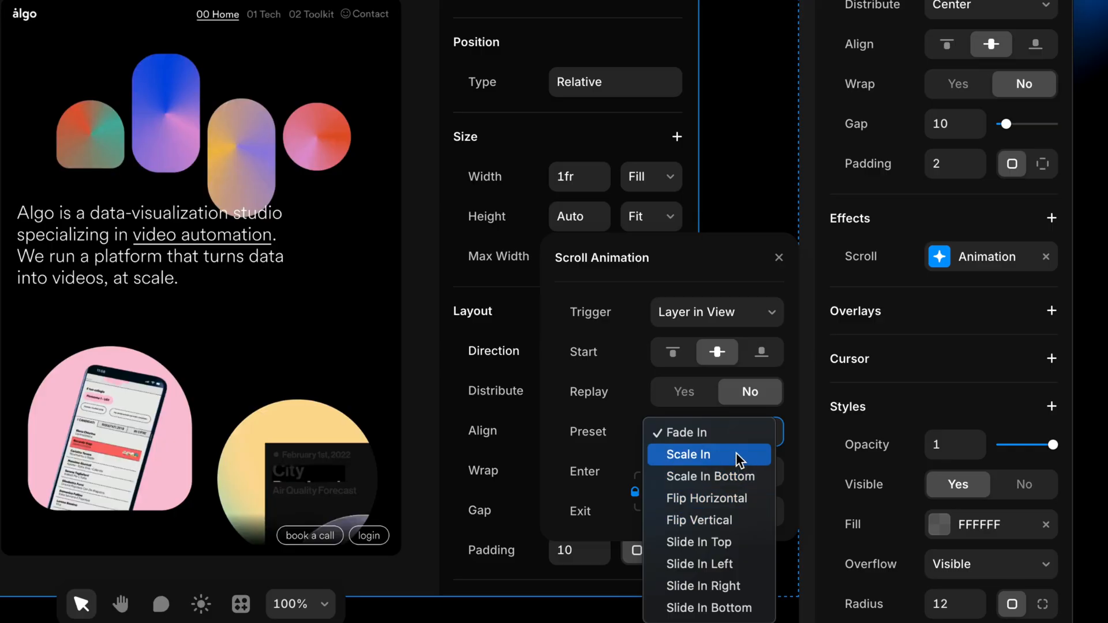
key(Escape)
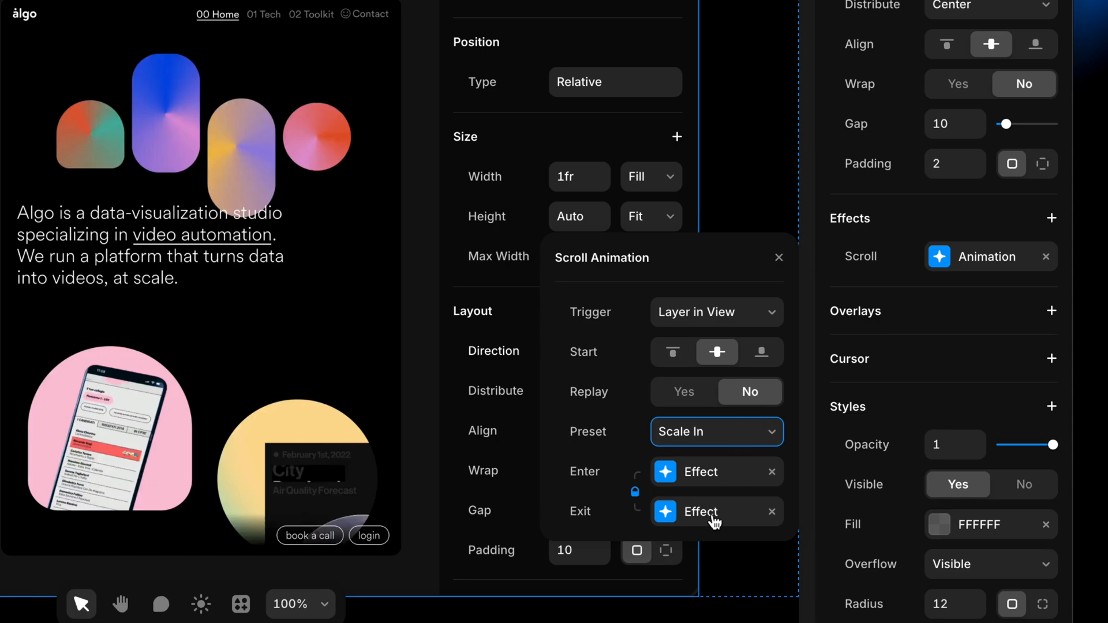
click(773, 513)
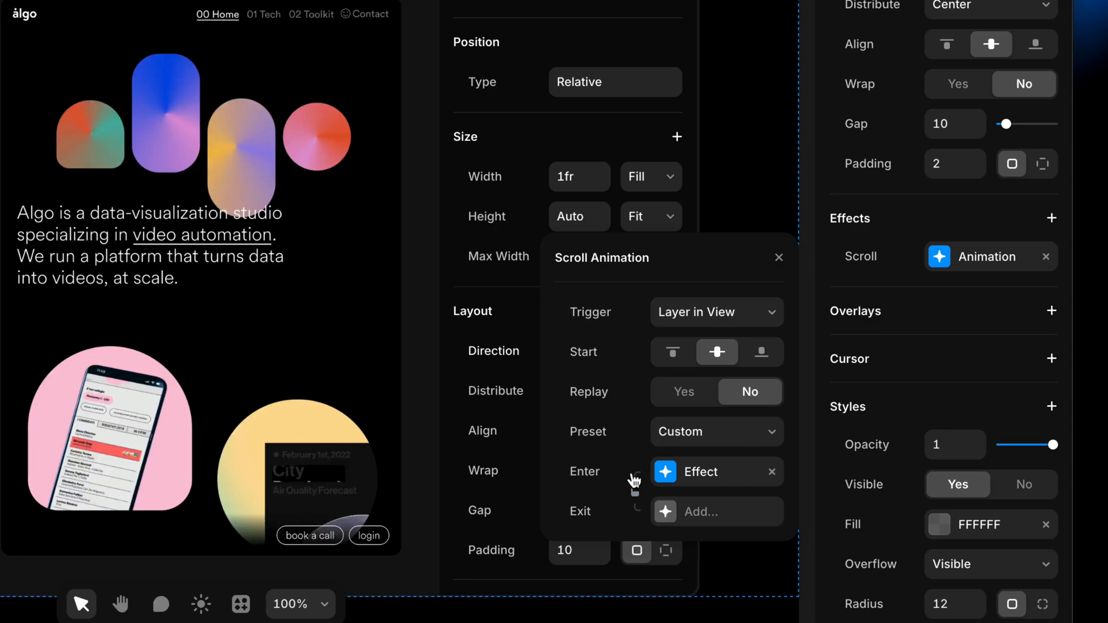
Step: Set the enter effect's scale to 0.7 and open the time value of its Spring transition
click(722, 478)
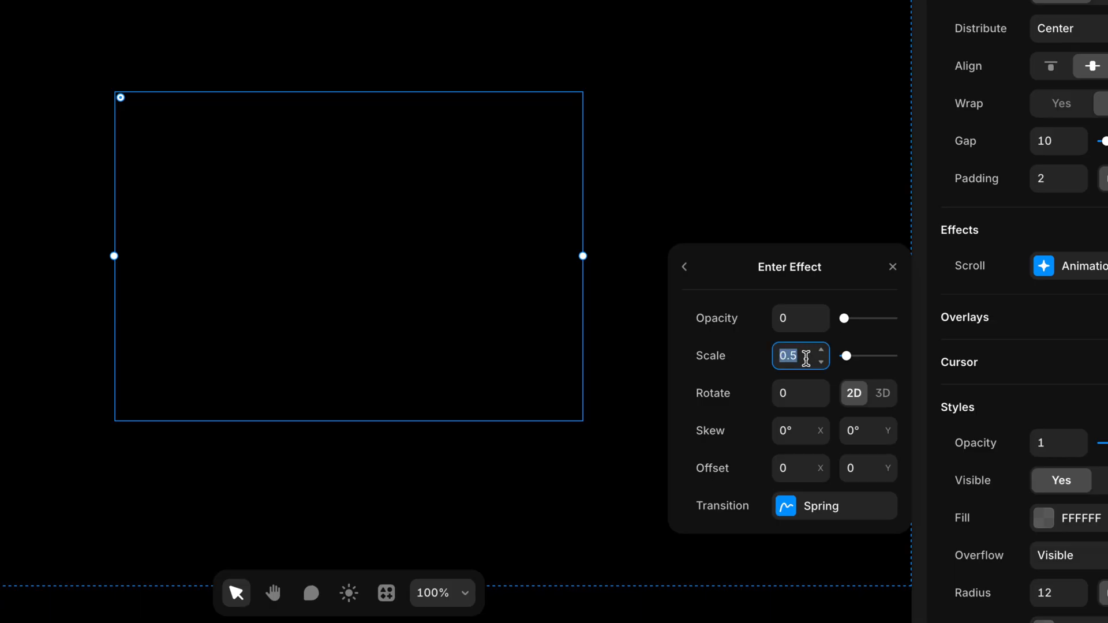
text(0.6)
key(Up)
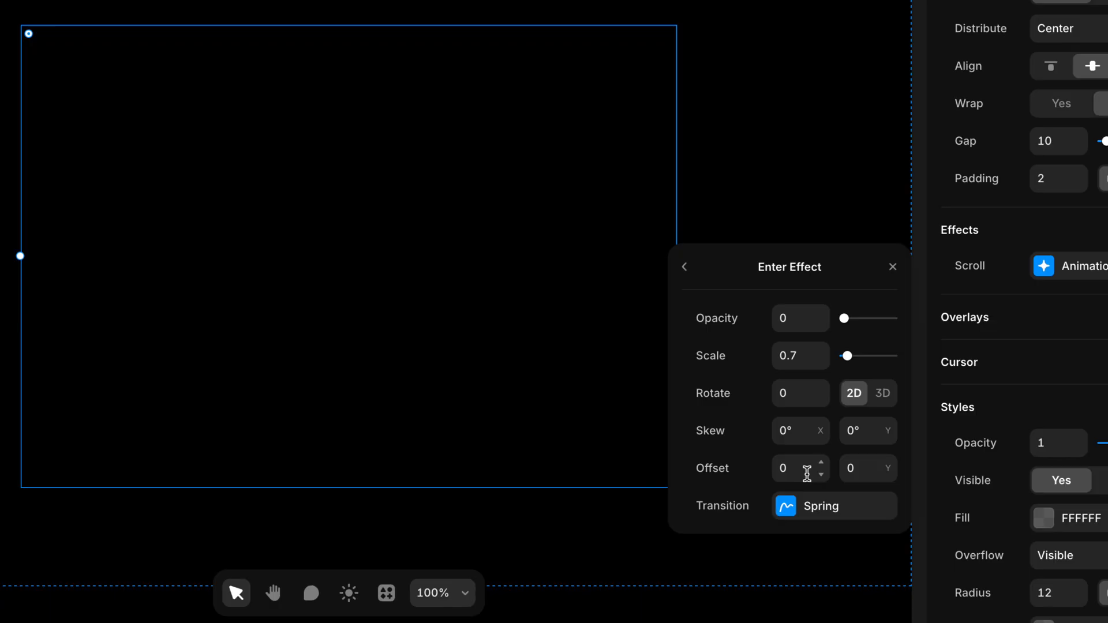
click(816, 511)
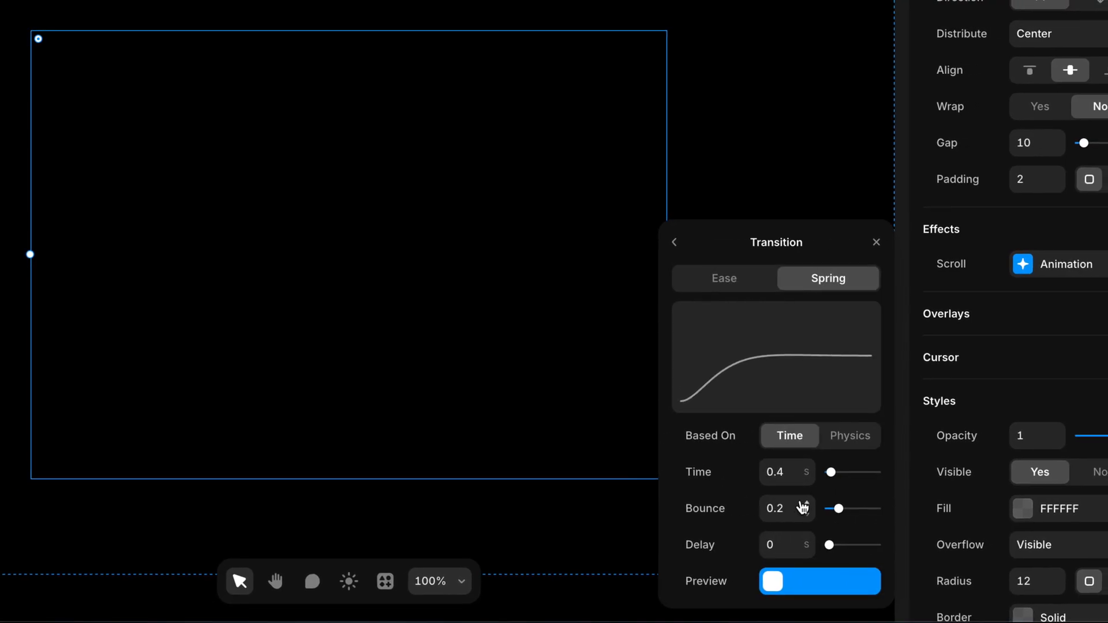
click(787, 476)
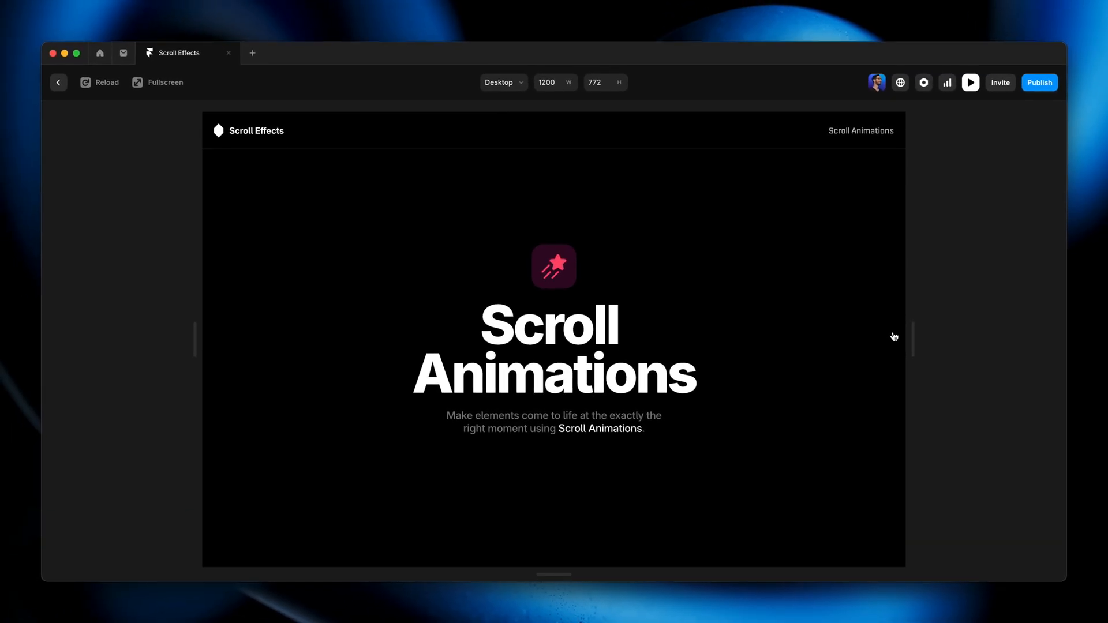
Step: Check in the page preview how the editor mockup's scroll animation plays when entering and leaving the view
scroll(876, 328, down, 5)
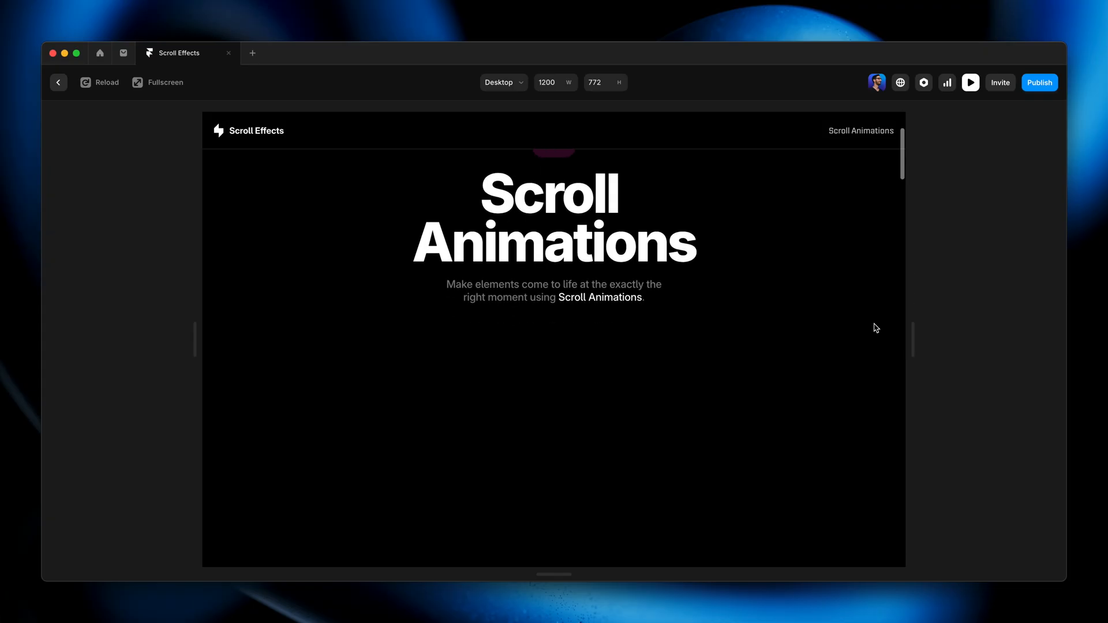
scroll(876, 328, down, 3)
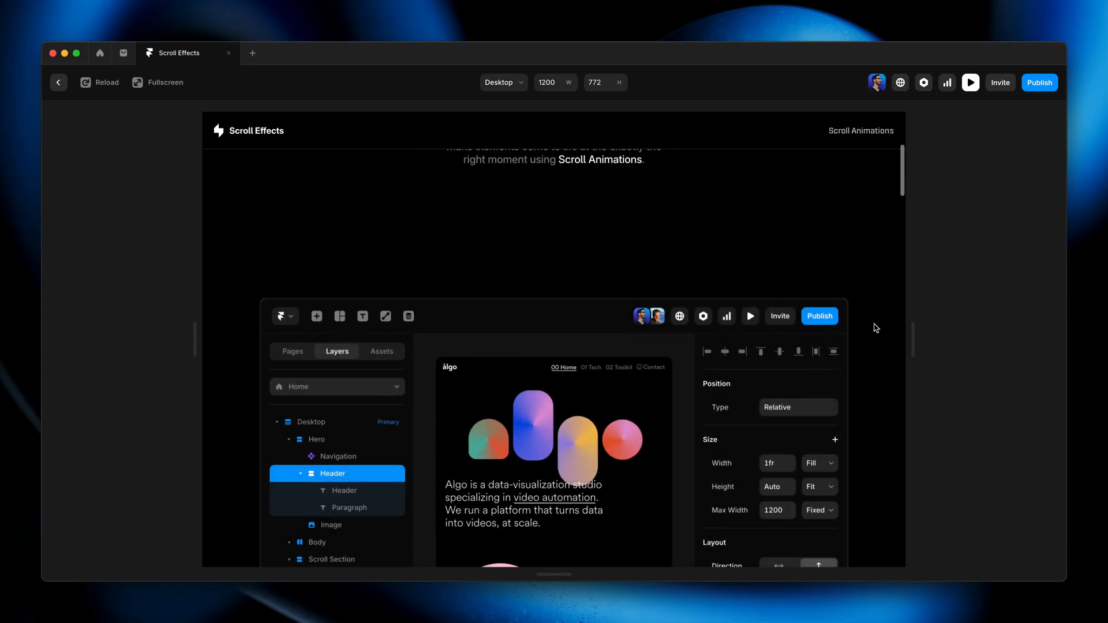
scroll(875, 328, up, 2)
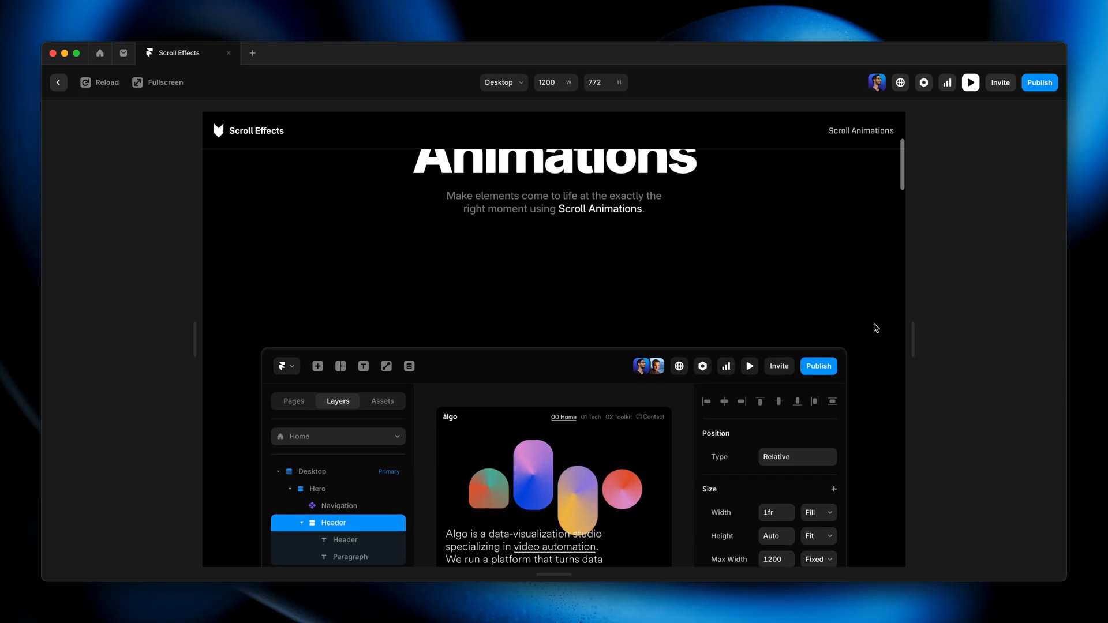
scroll(876, 328, down, 1)
scroll(876, 328, up, 2)
scroll(876, 328, down, 1)
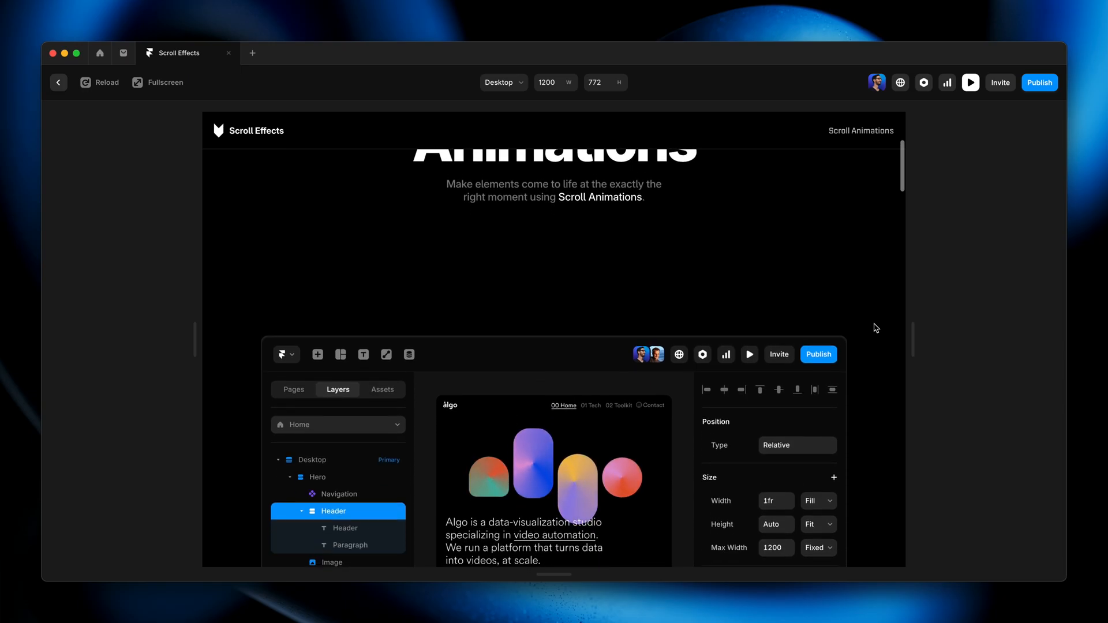
scroll(876, 327, up, 1)
scroll(876, 328, down, 2)
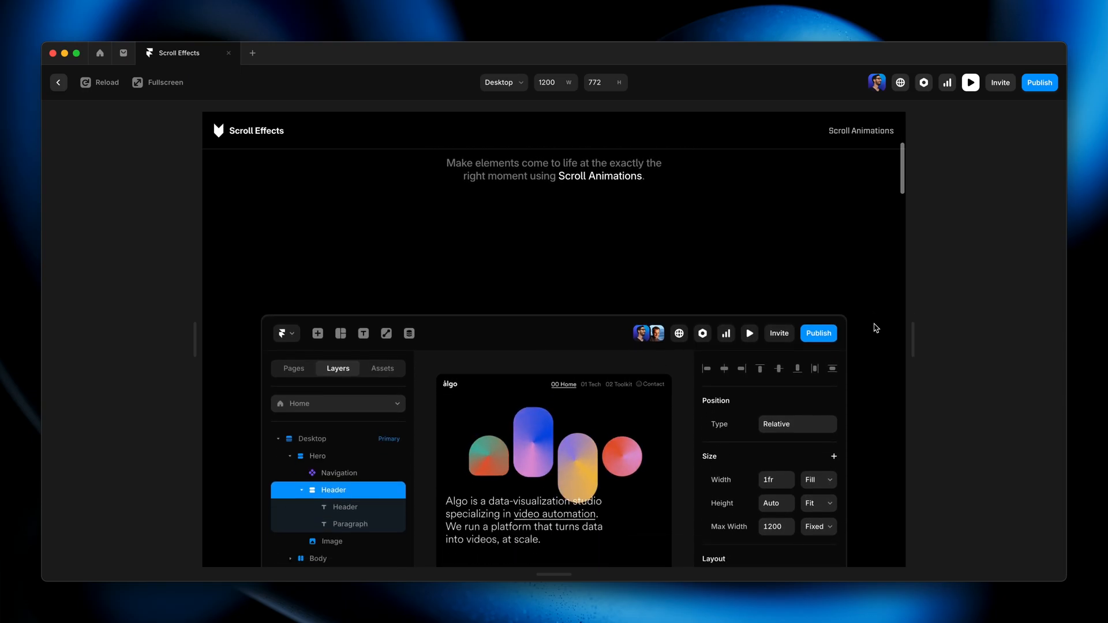
scroll(875, 328, up, 2)
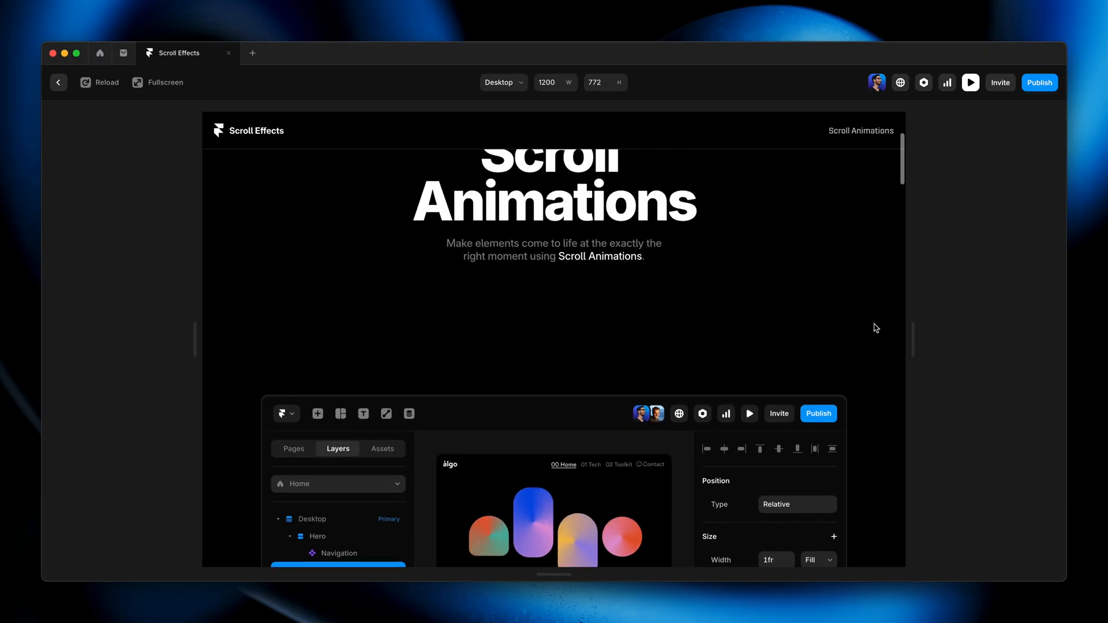
Step: Reload the preview and replay the editor mockup's enter animation
key(super+r)
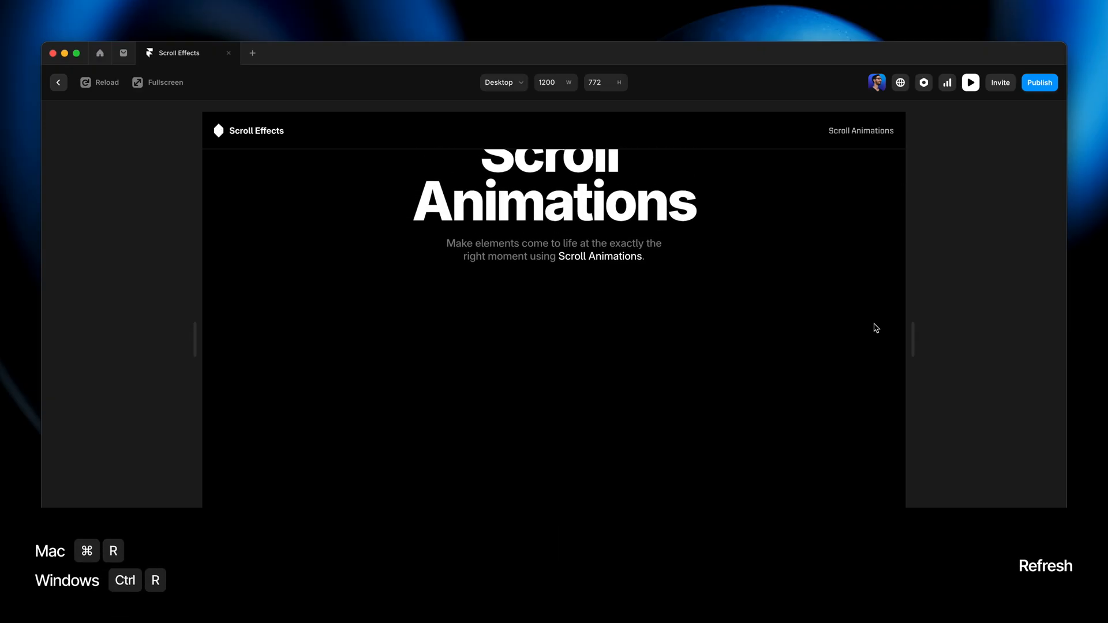
scroll(876, 328, down, 1)
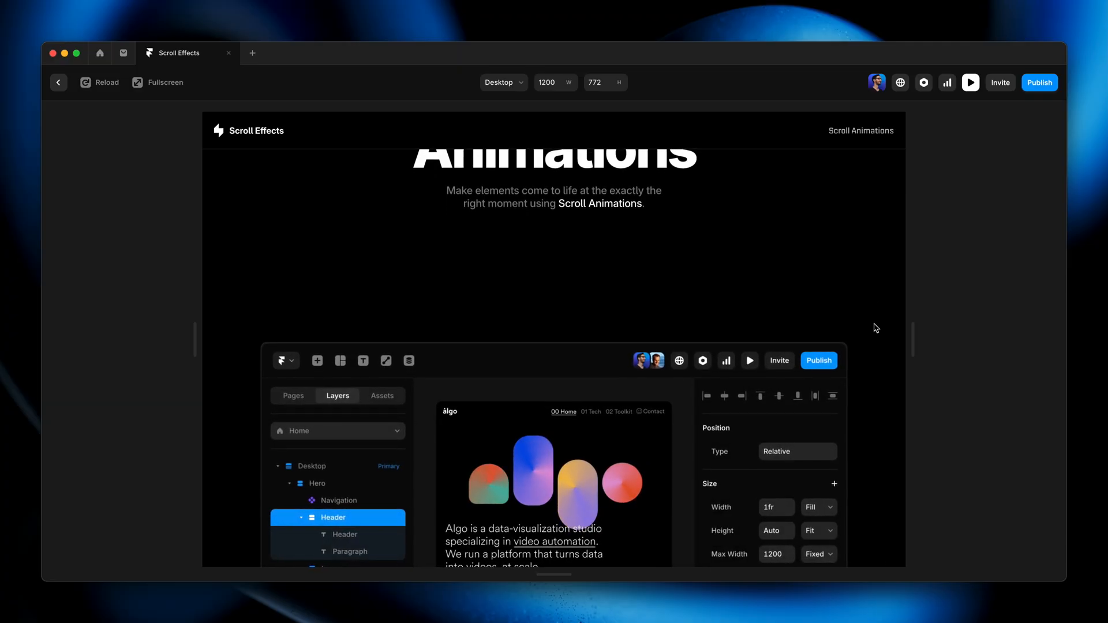
scroll(876, 328, down, 1)
scroll(876, 328, down, 1)
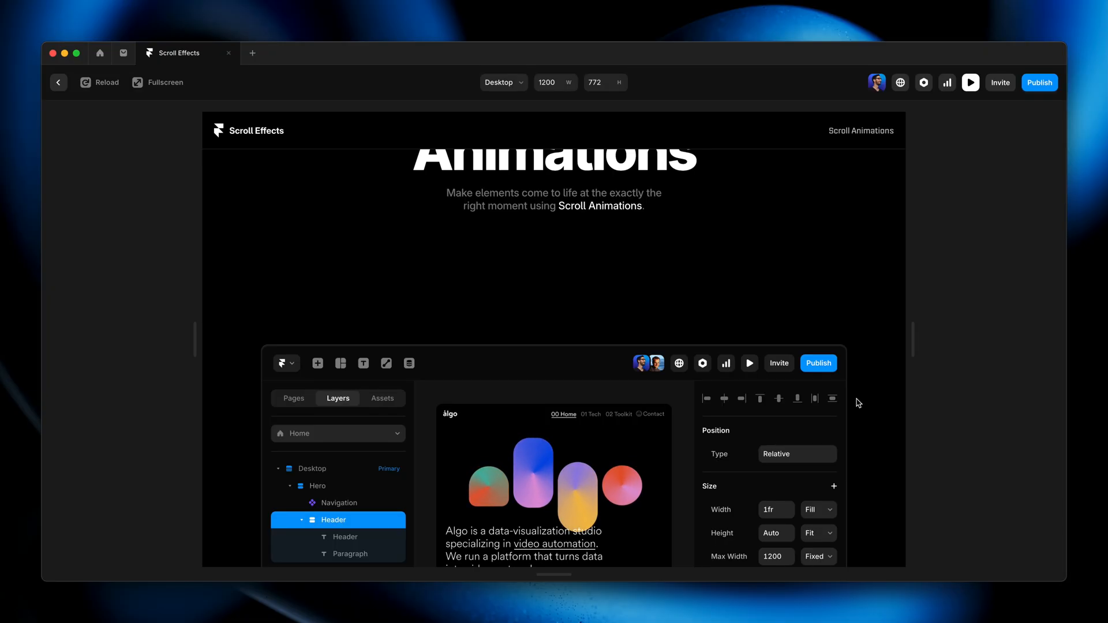
Step: Review the previewed page down to the "All magic. Zero code." section and return to the hero
scroll(859, 403, down, 6)
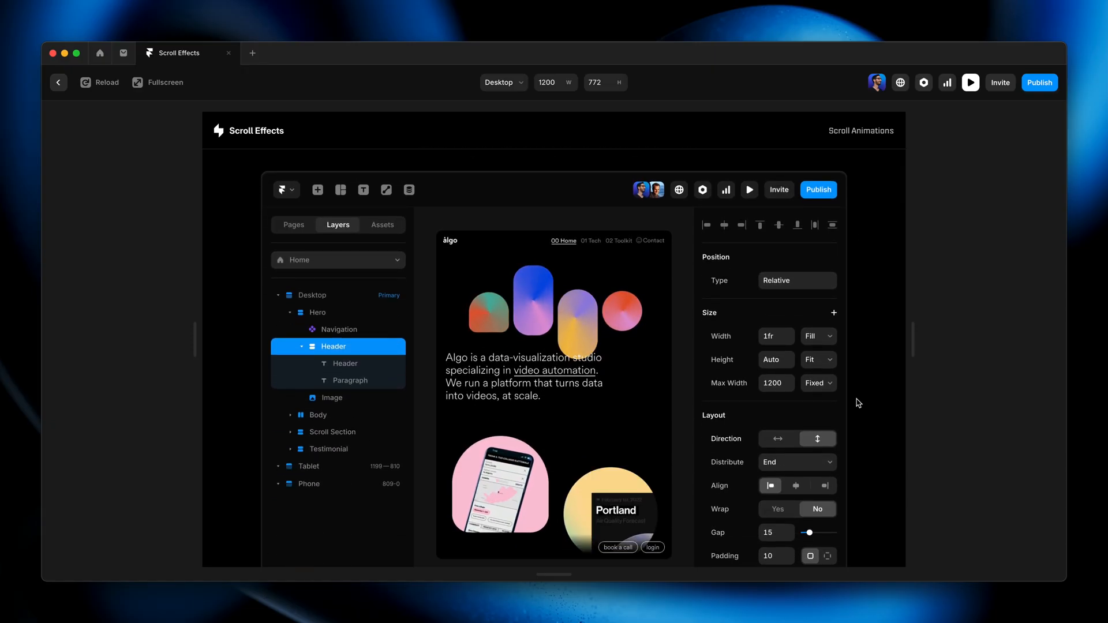
scroll(858, 403, down, 8)
scroll(858, 403, down, 6)
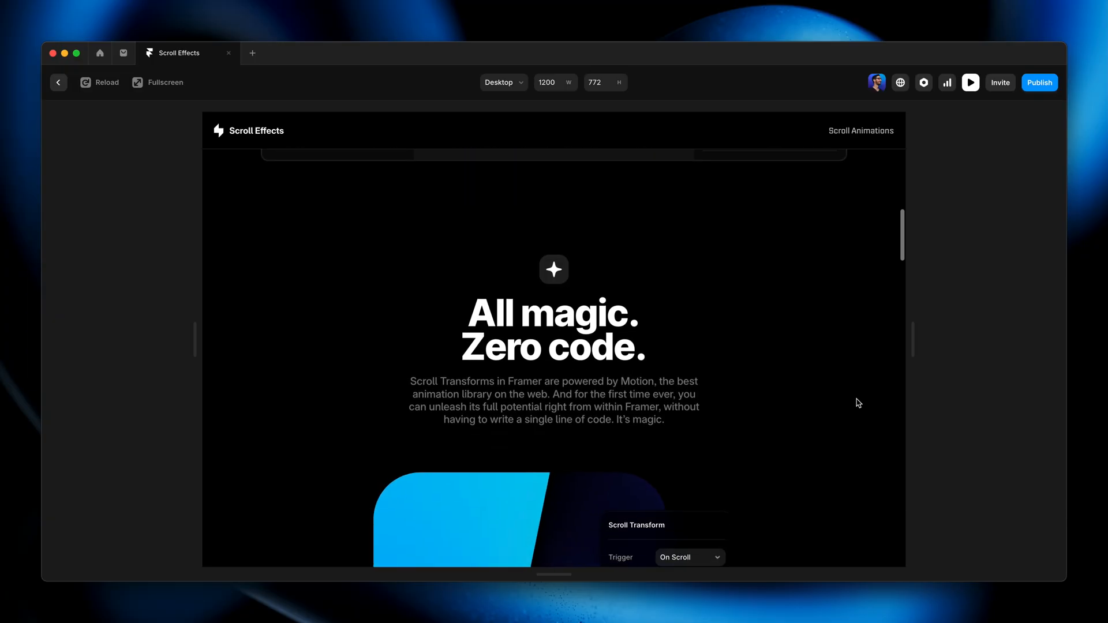
scroll(858, 403, up, 13)
scroll(859, 403, up, 10)
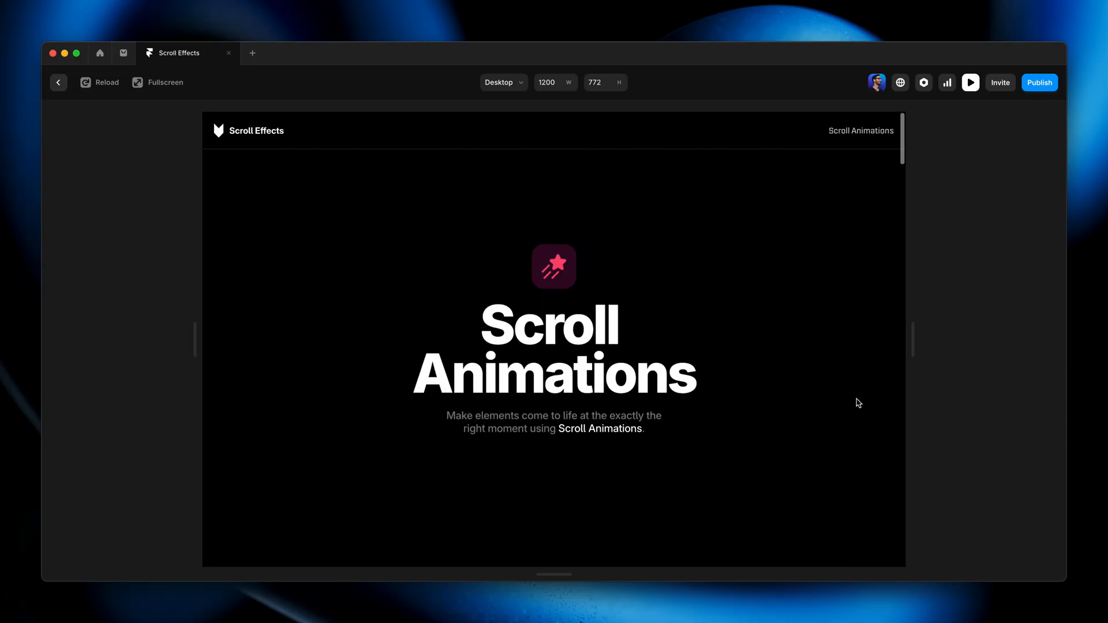
Step: Replay the editor mockup's scroll animation in the preview and return to the canvas
scroll(858, 403, down, 5)
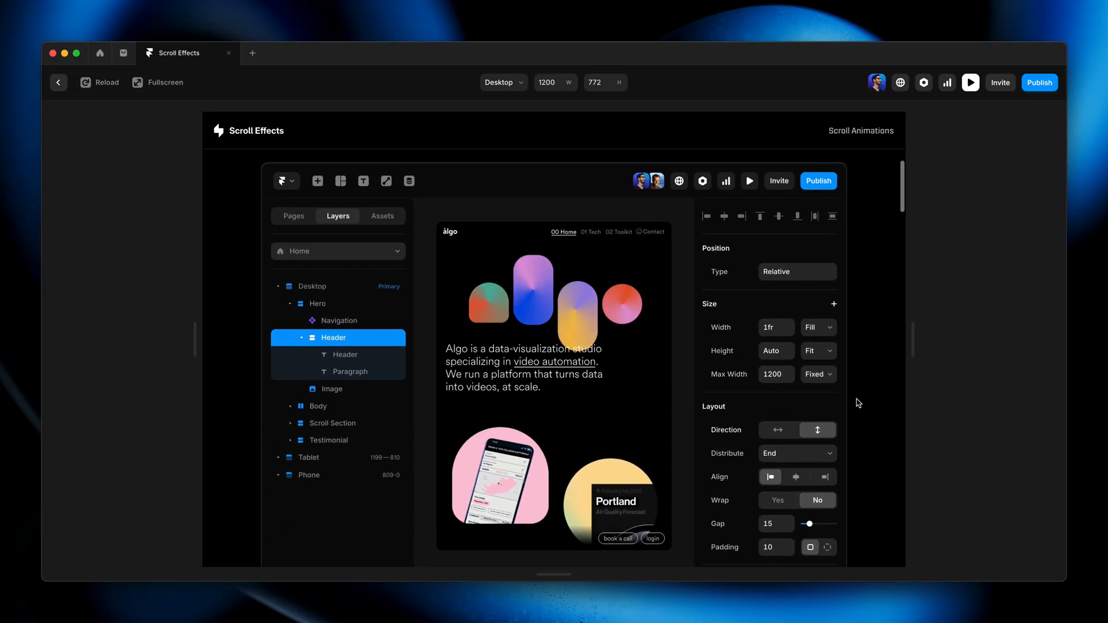
scroll(859, 403, up, 2)
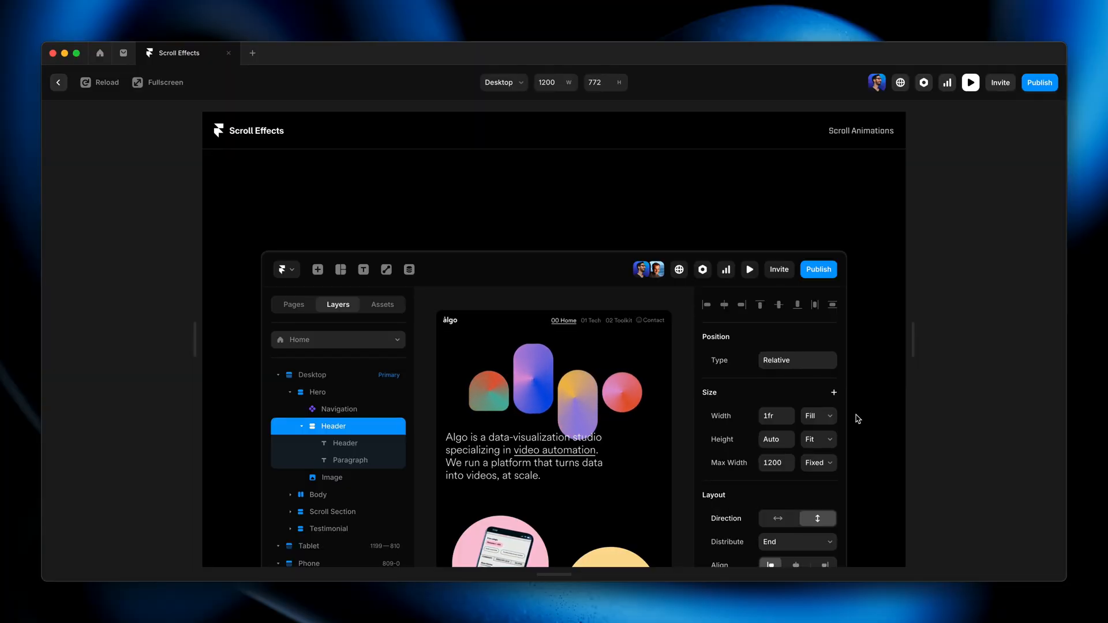
click(58, 82)
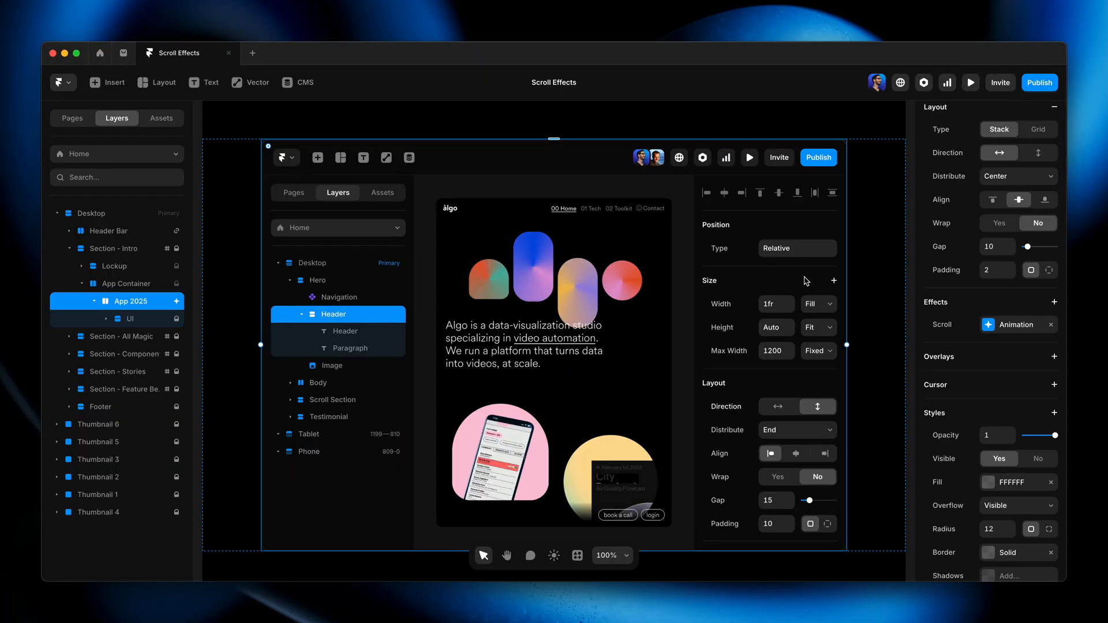
Step: Examine the gradient square and the overlapping Scroll Transform card below the "All magic. Zero code." heading by selecting each in turn
scroll(880, 298, down, 15)
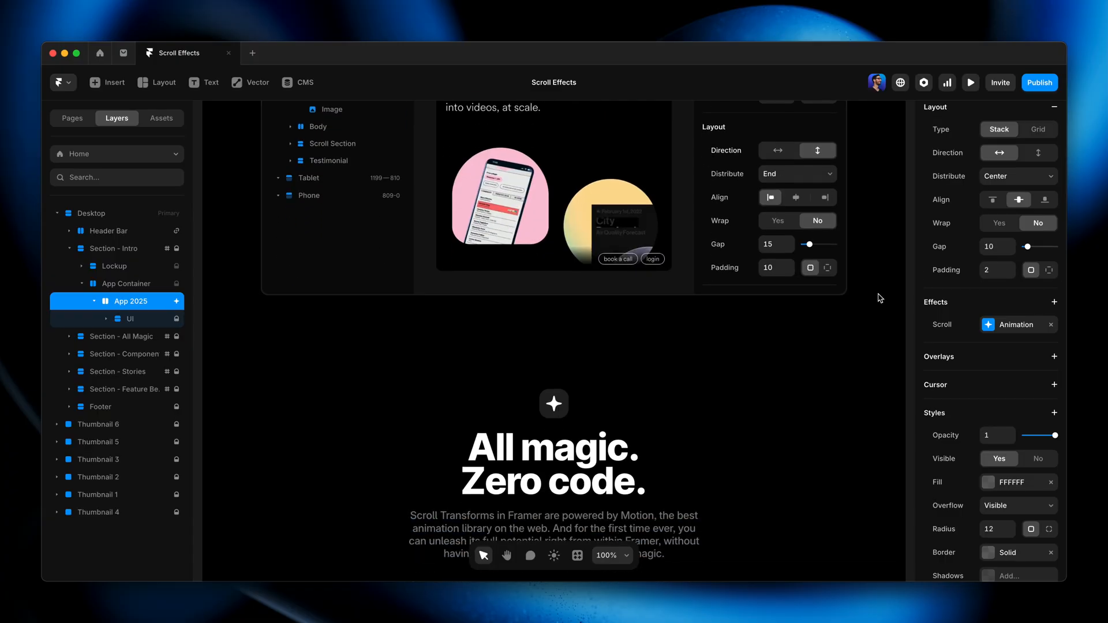
scroll(880, 298, down, 2)
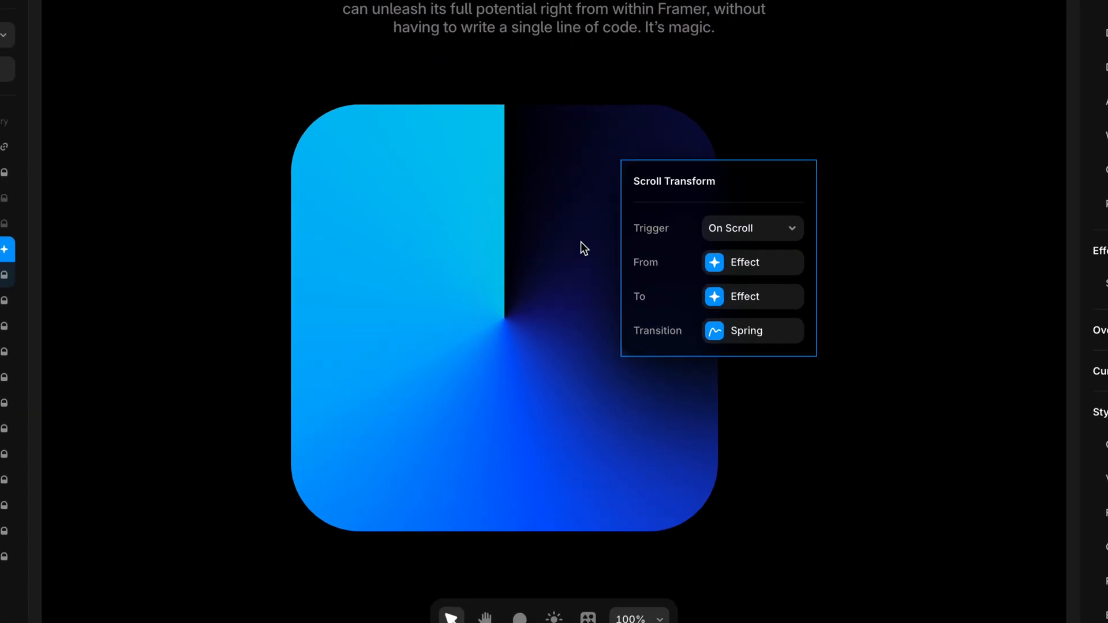
click(463, 281)
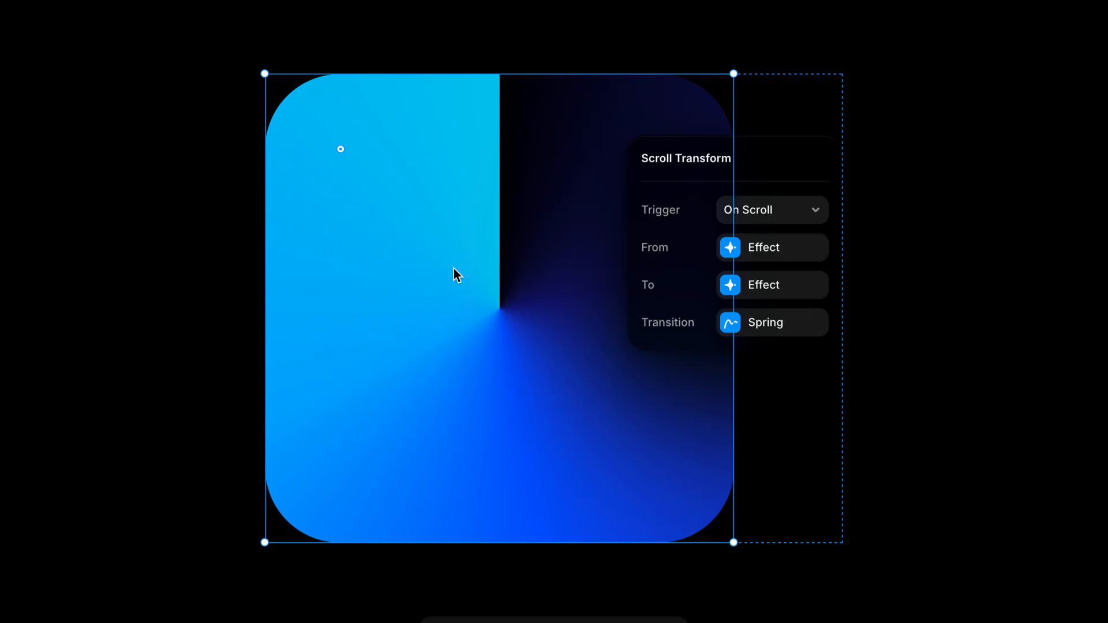
click(778, 256)
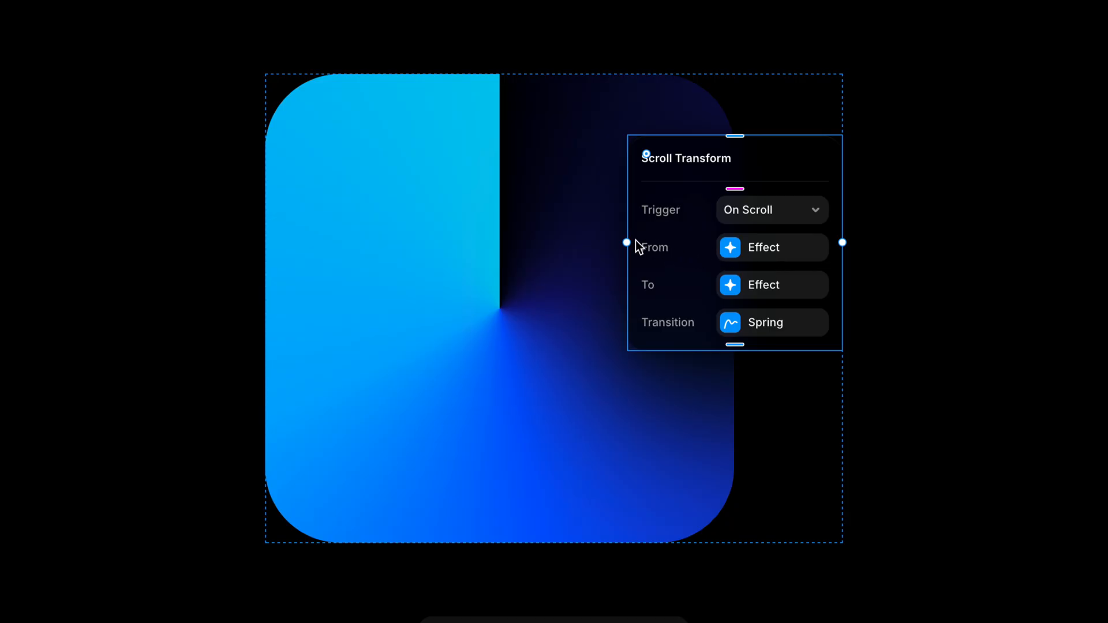
click(565, 310)
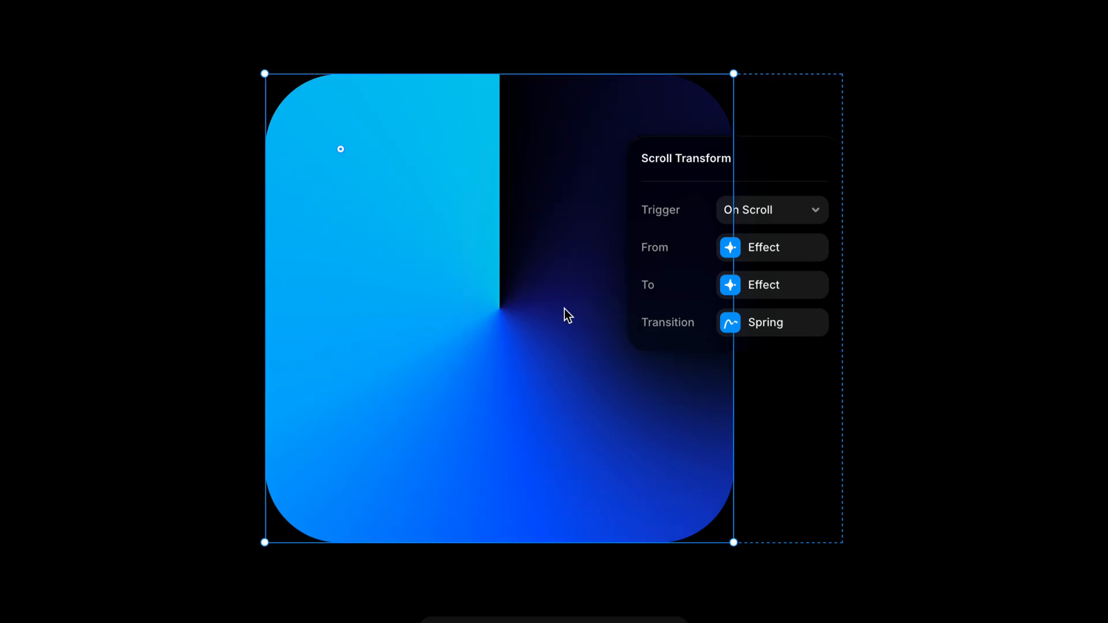
click(820, 250)
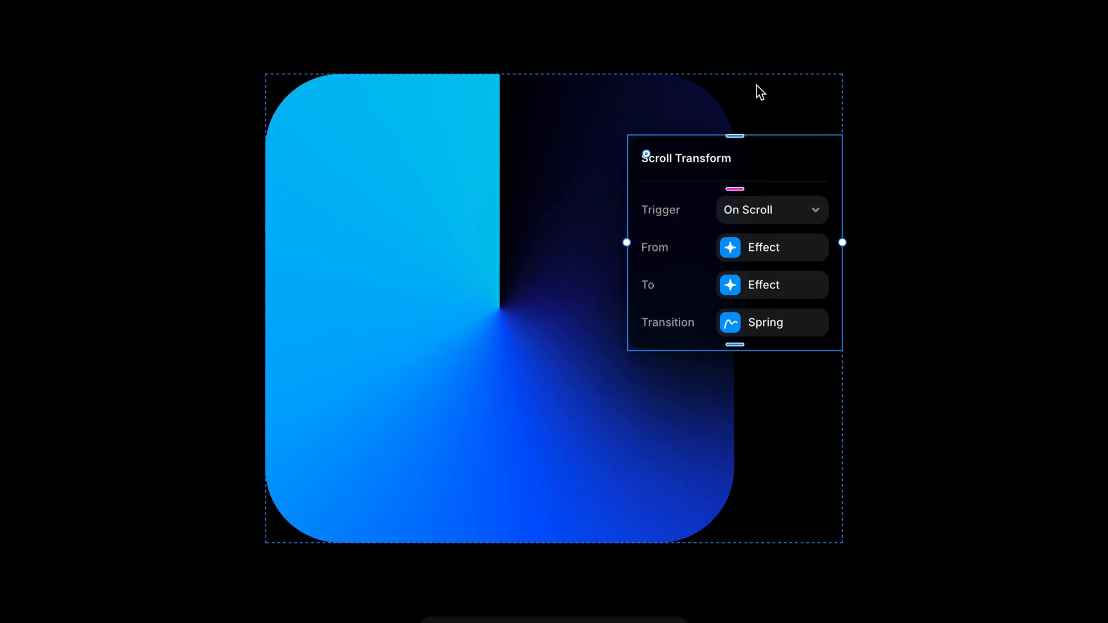
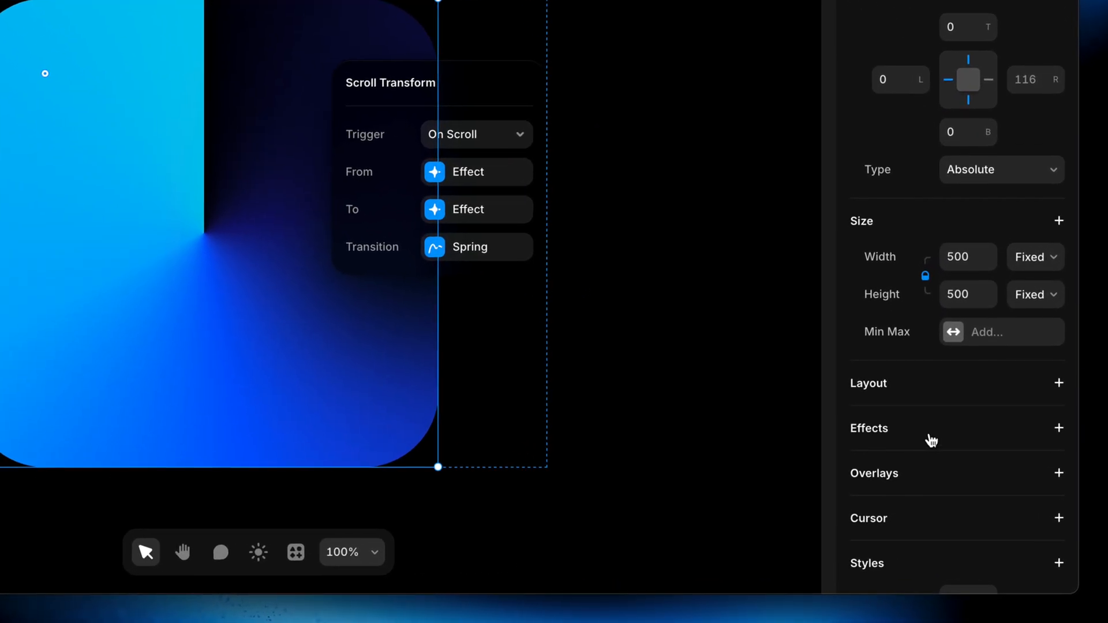
Step: Add a Scroll Animation to the gradient square with the Section in View trigger set to #section-all-magic
click(932, 440)
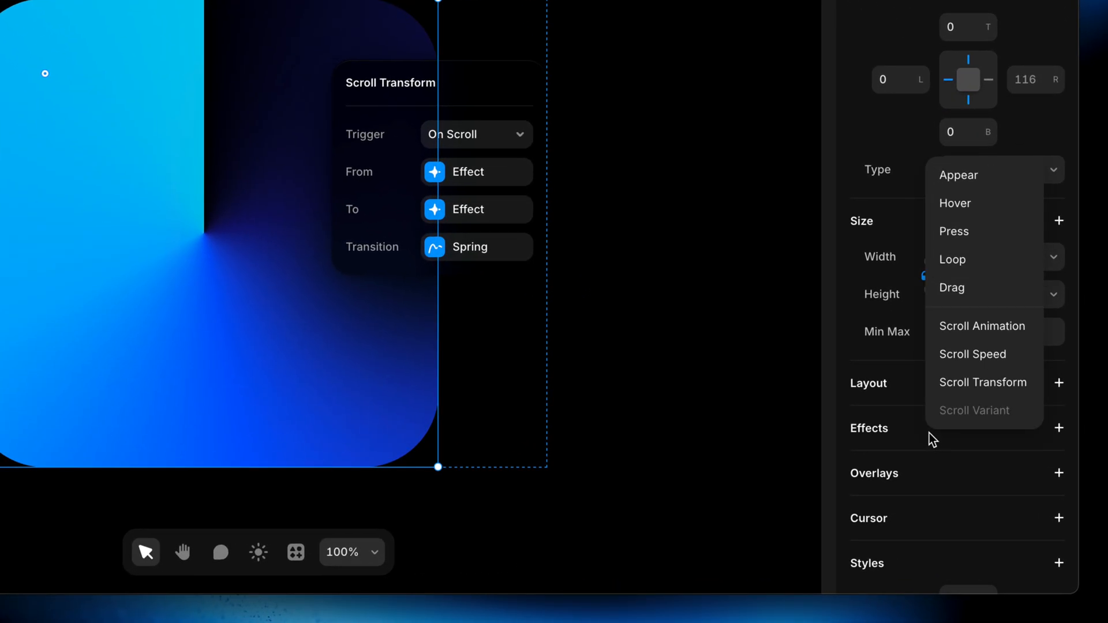
click(1033, 328)
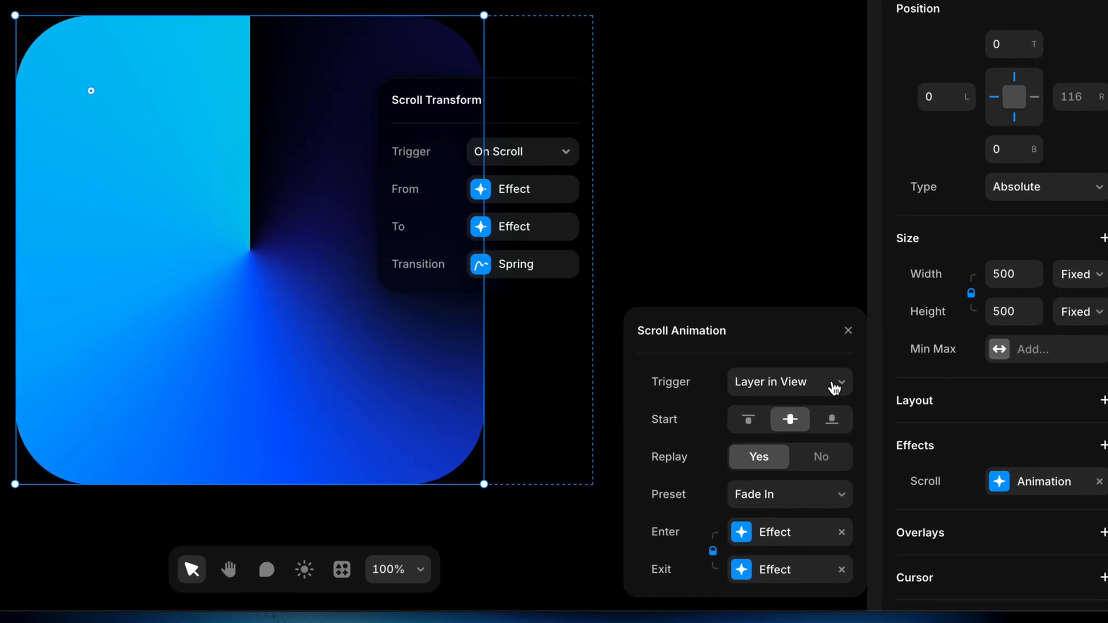
click(824, 391)
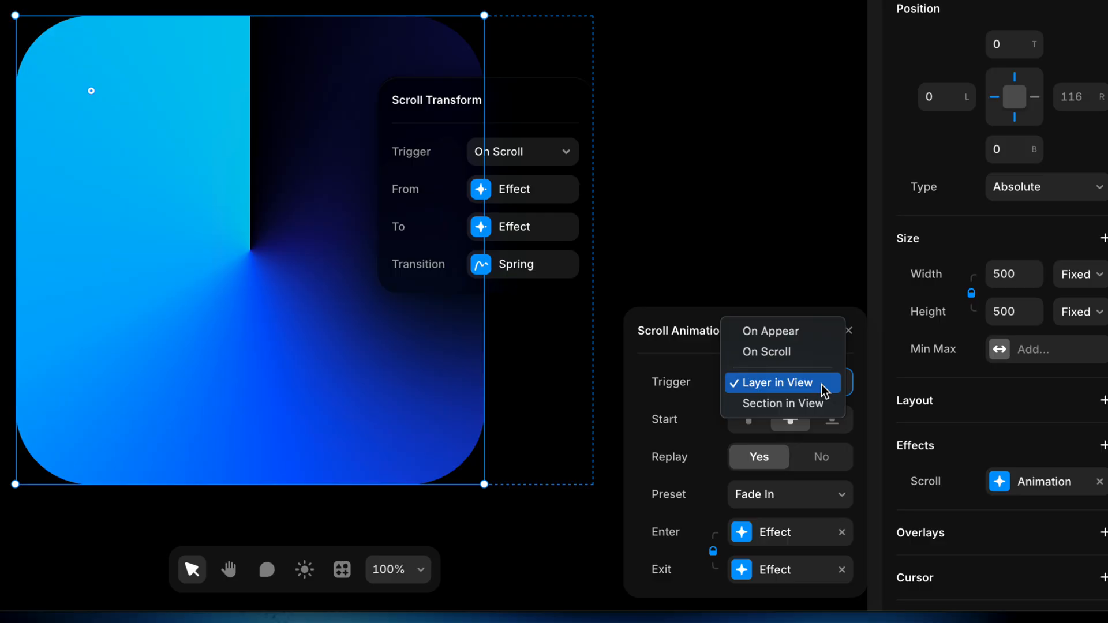
click(830, 404)
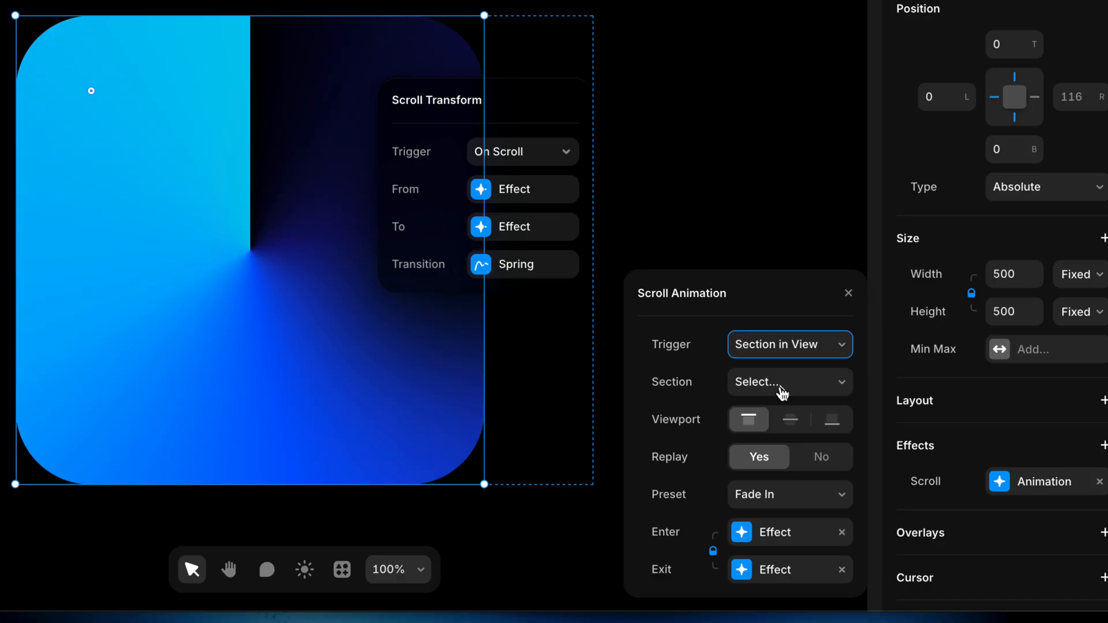
click(782, 392)
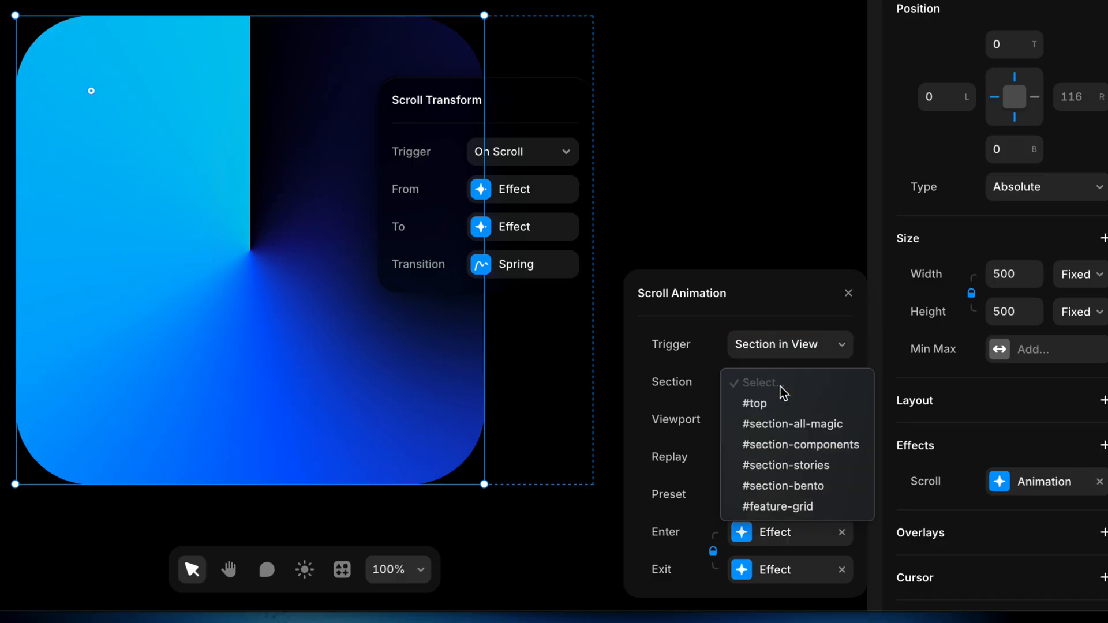
click(849, 432)
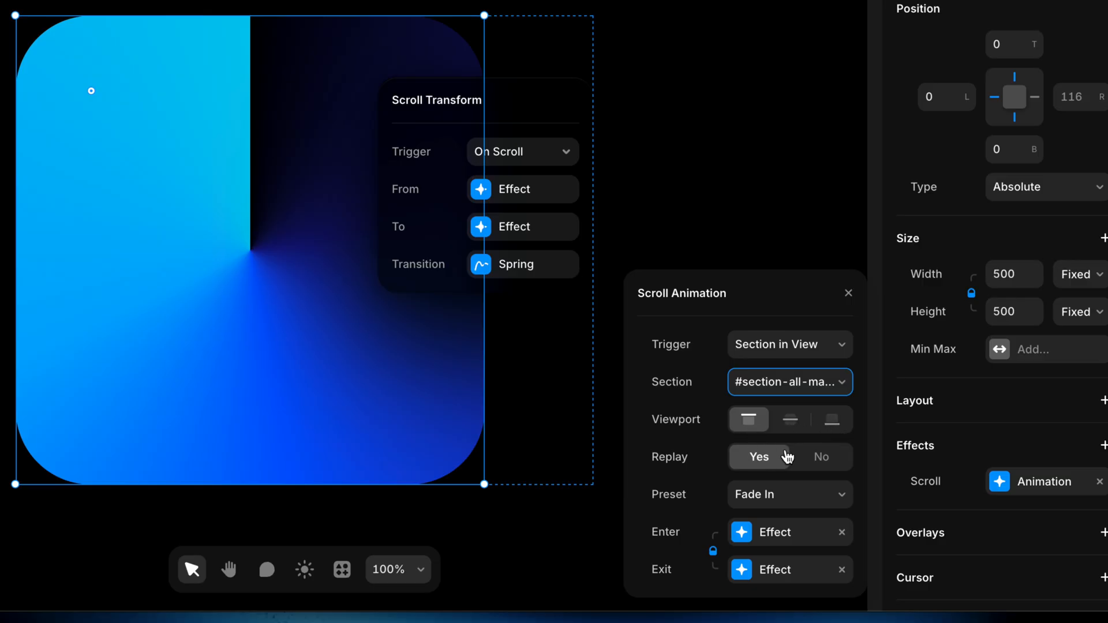
Step: Turn off replay for the gradient square's animation, apply the Slide In Left preset and remove the exit effect
click(822, 459)
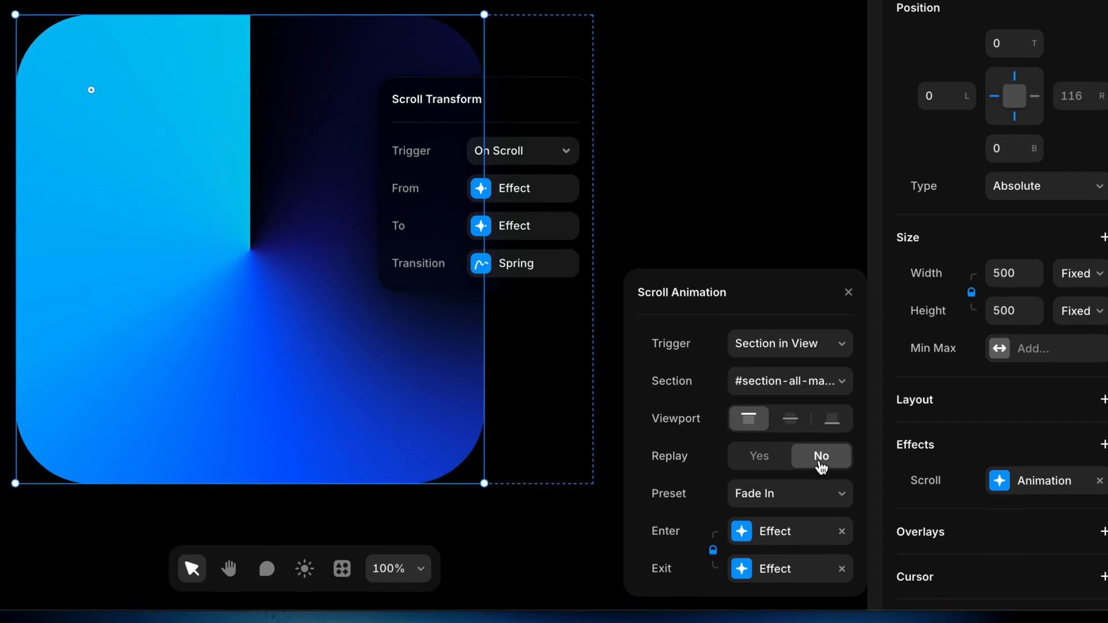
click(800, 496)
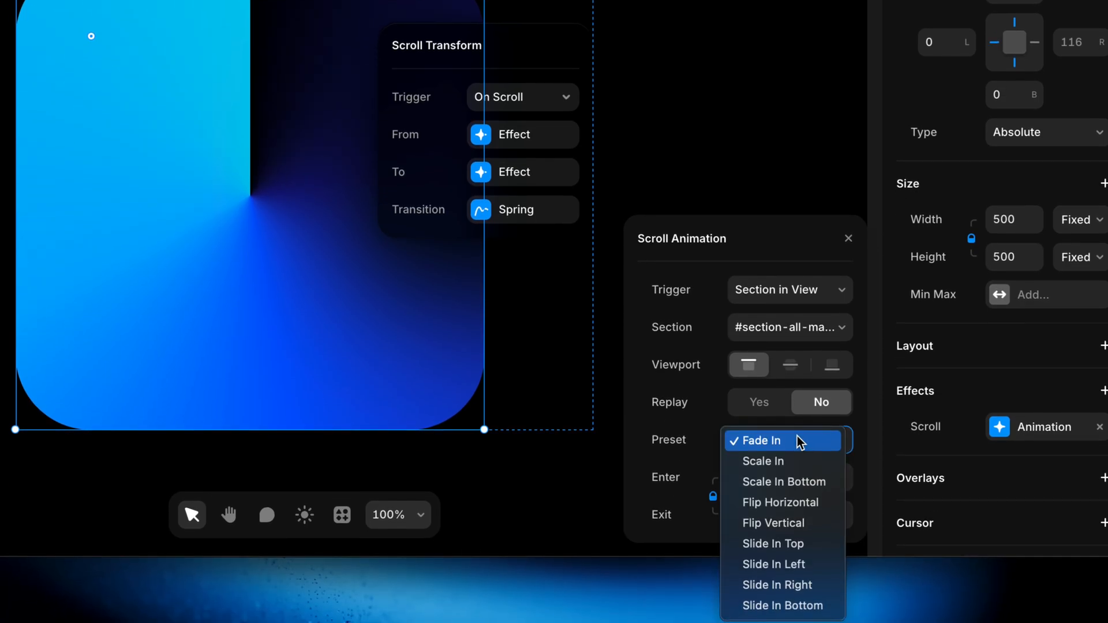
click(797, 566)
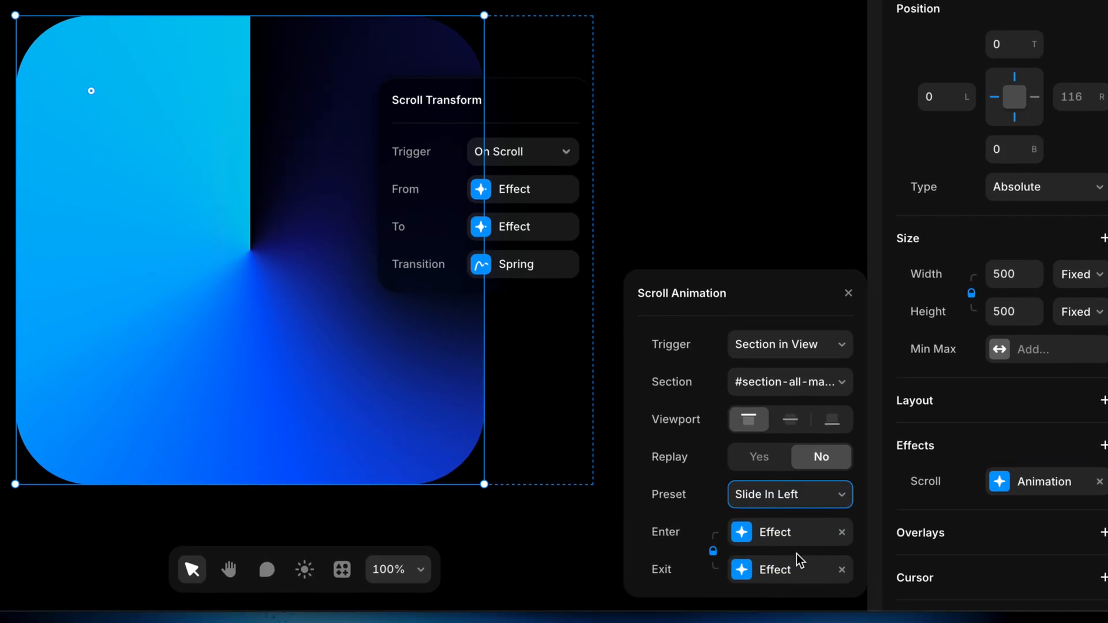
click(842, 570)
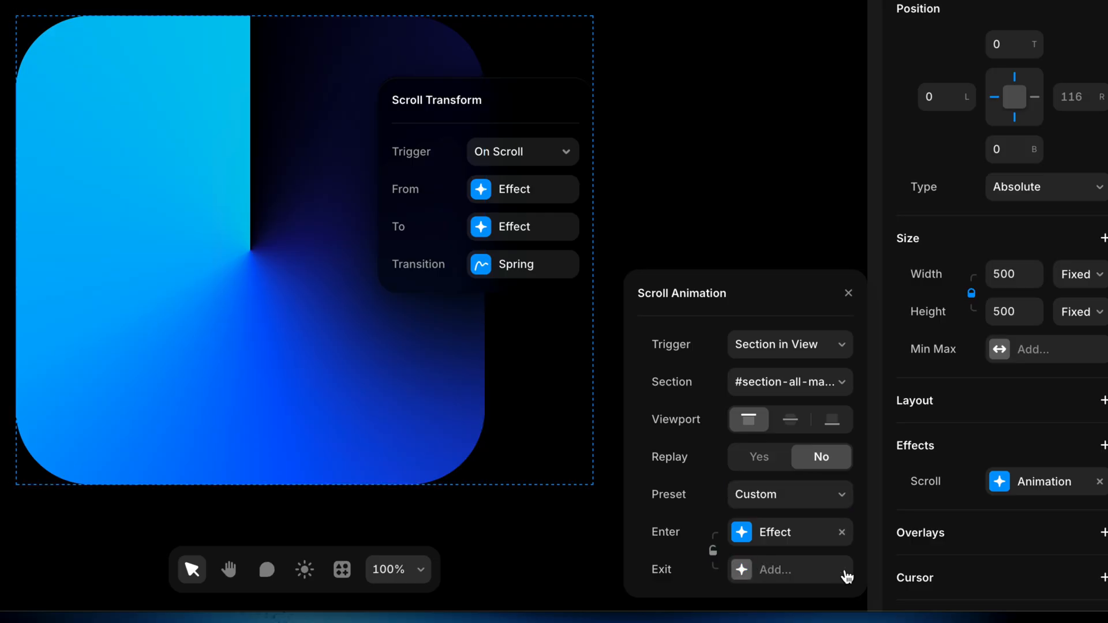
Step: Open the gradient square's enter effect and try out its X offset, finishing with a value of -150
click(765, 534)
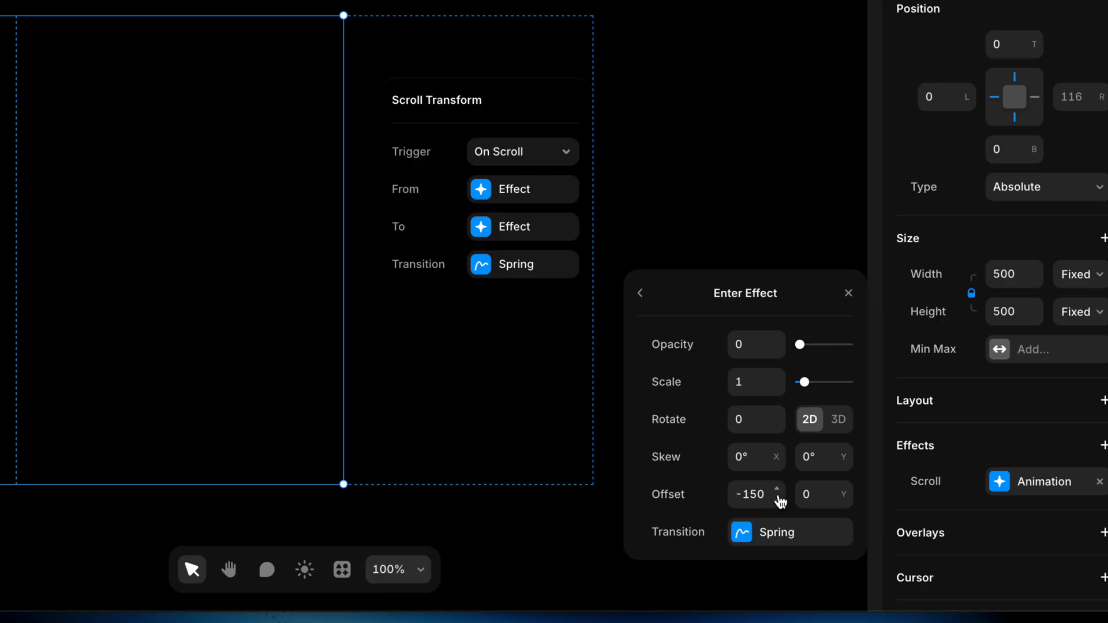
drag(780, 501, 755, 601)
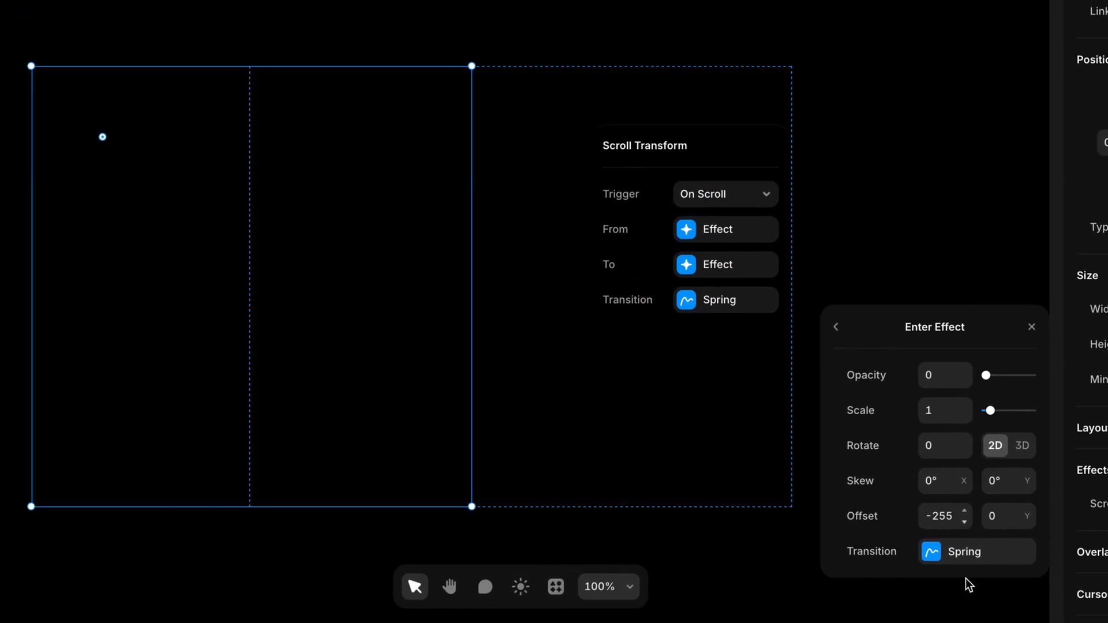
drag(969, 584, 972, 545)
click(948, 518)
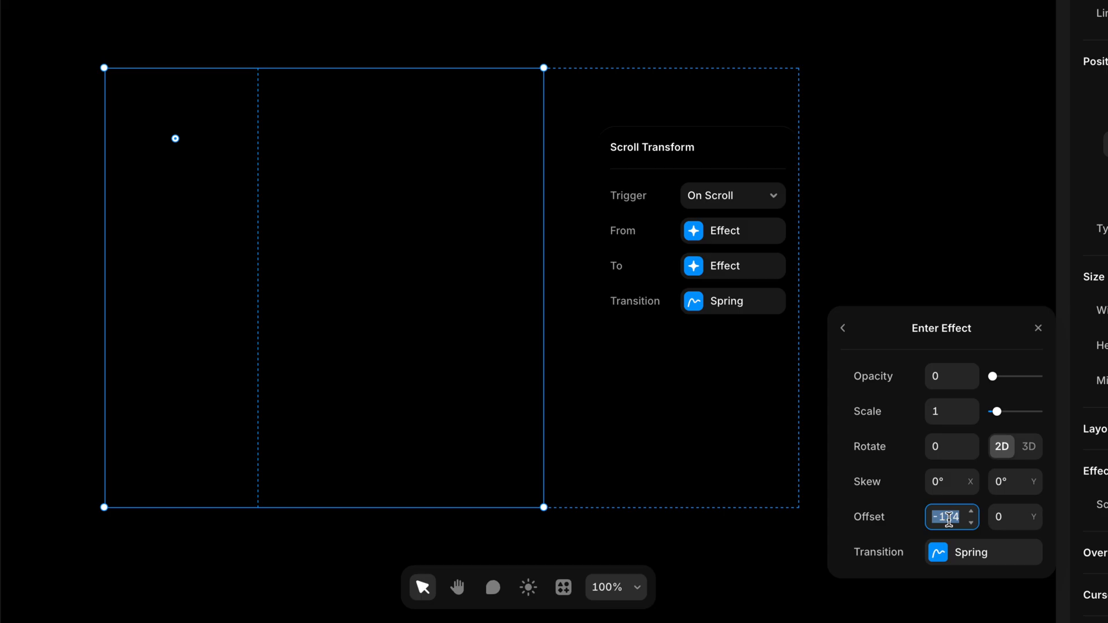
text(-)
key(Return)
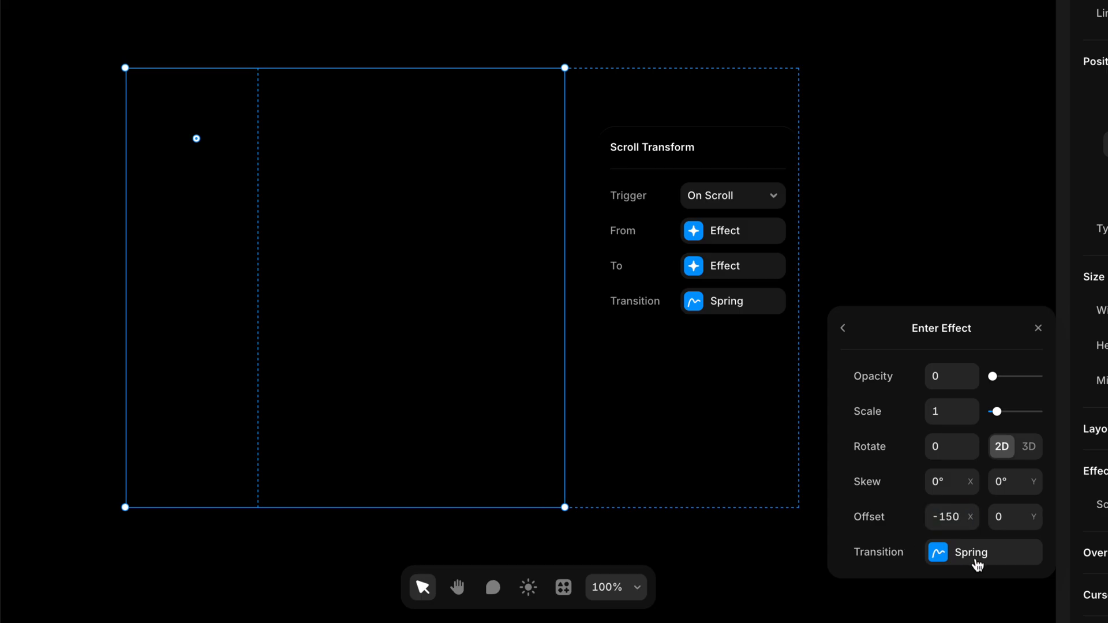
Step: Set the time of the enter effect's Spring transition to 3 s and close the animation settings
click(972, 556)
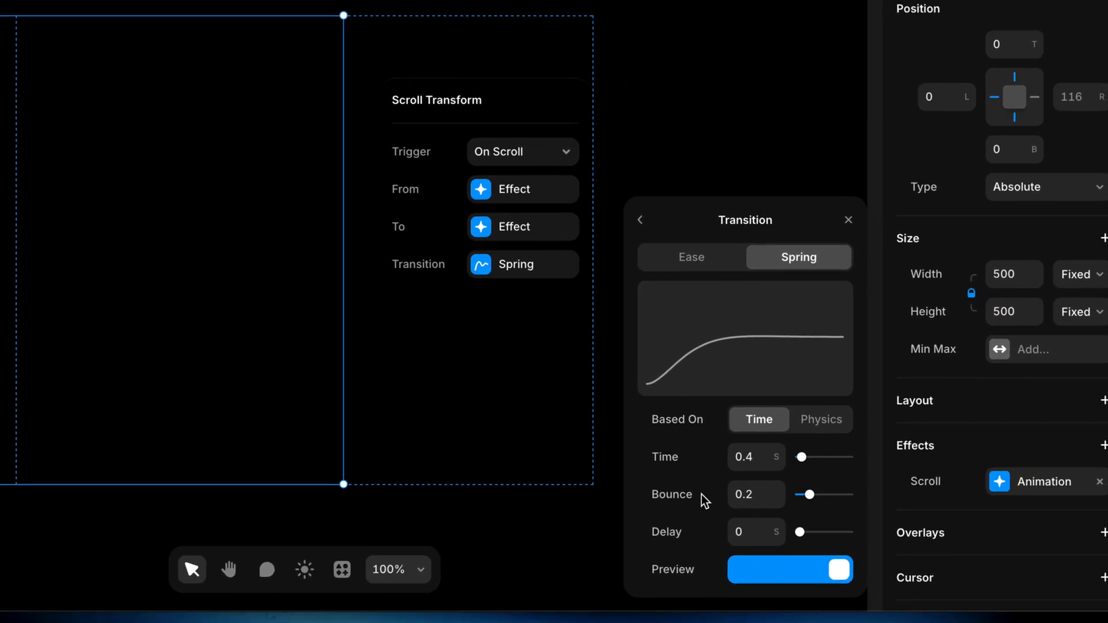
click(757, 457)
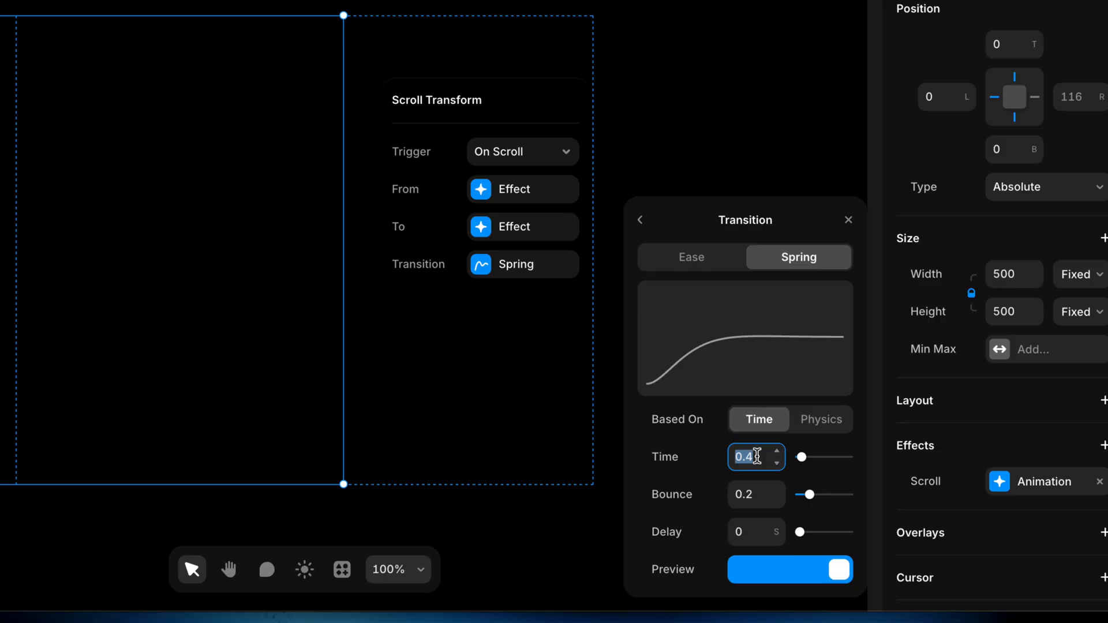
text(3)
click(849, 219)
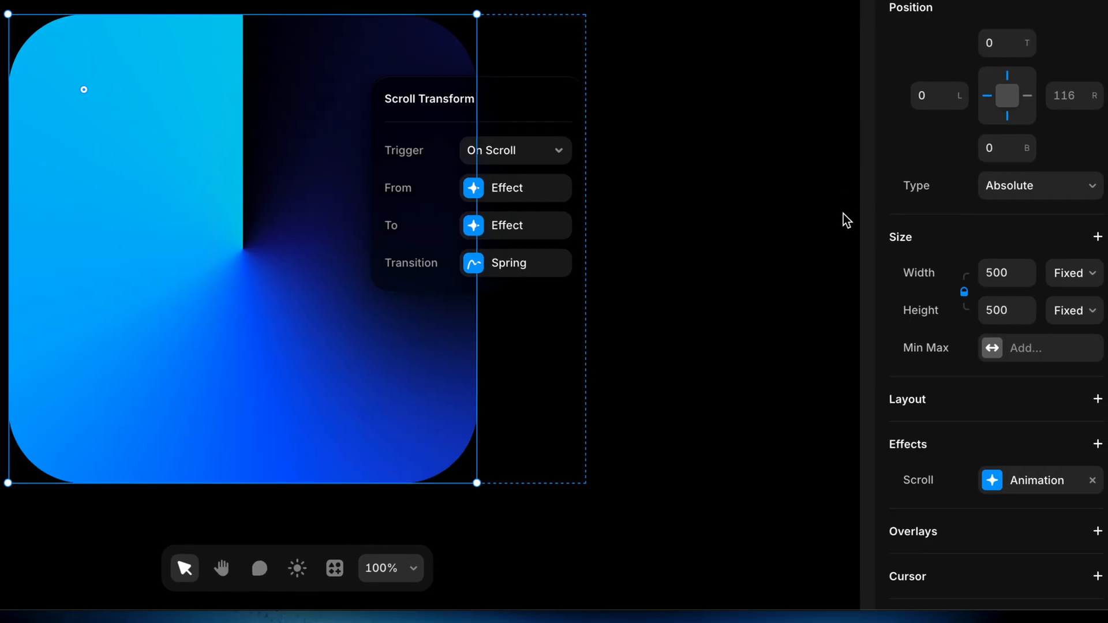
Step: Copy the gradient square's scroll animation and paste it onto the Scroll Transform card
right_click(902, 481)
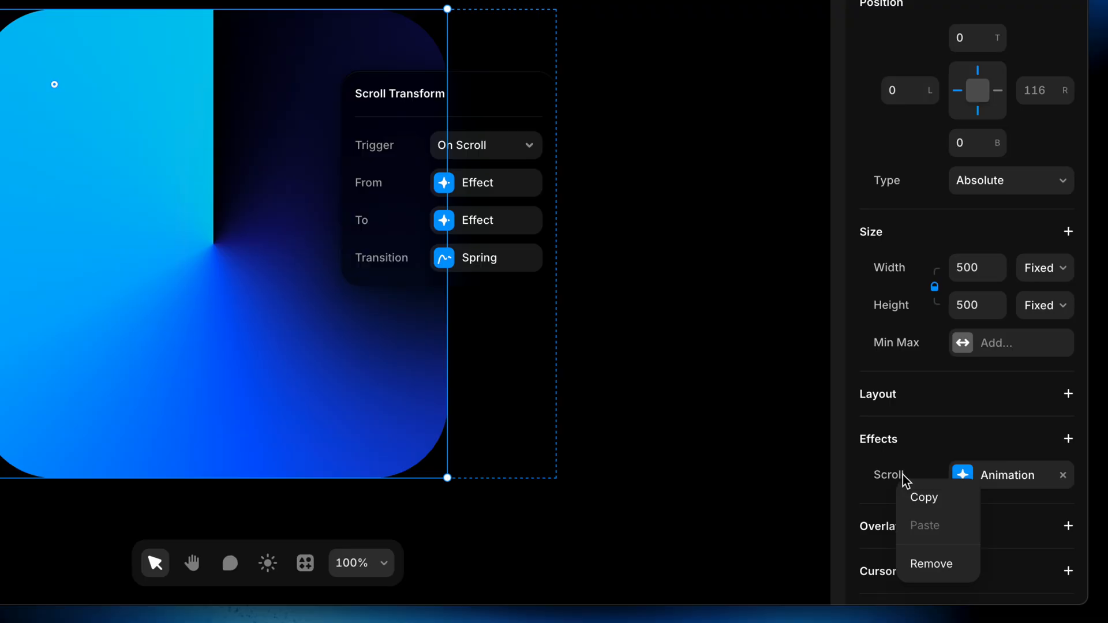
click(944, 497)
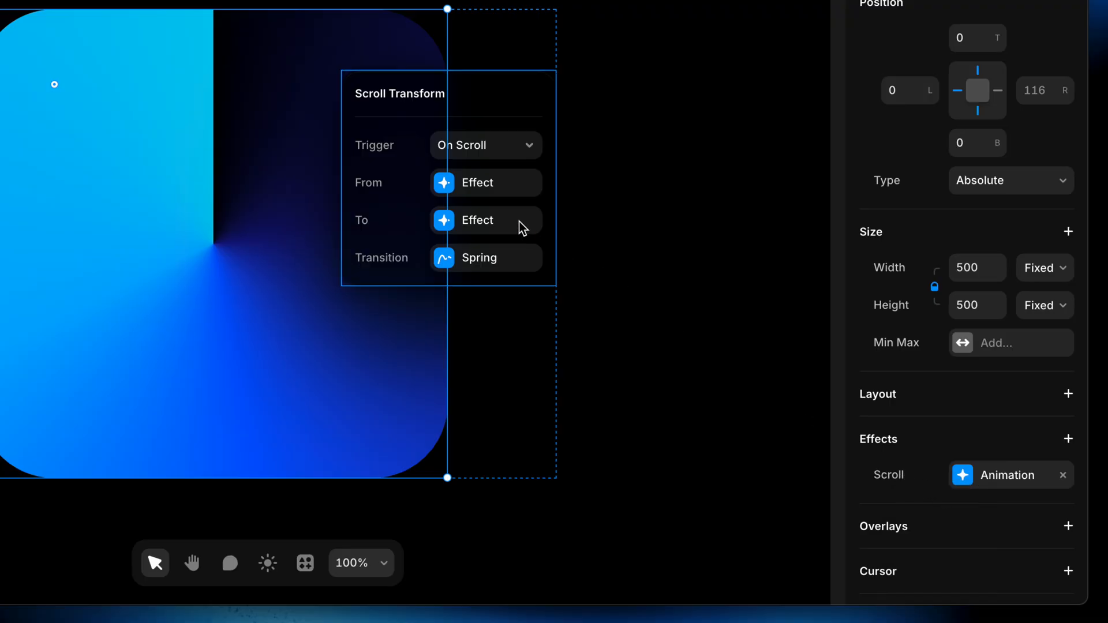
click(497, 203)
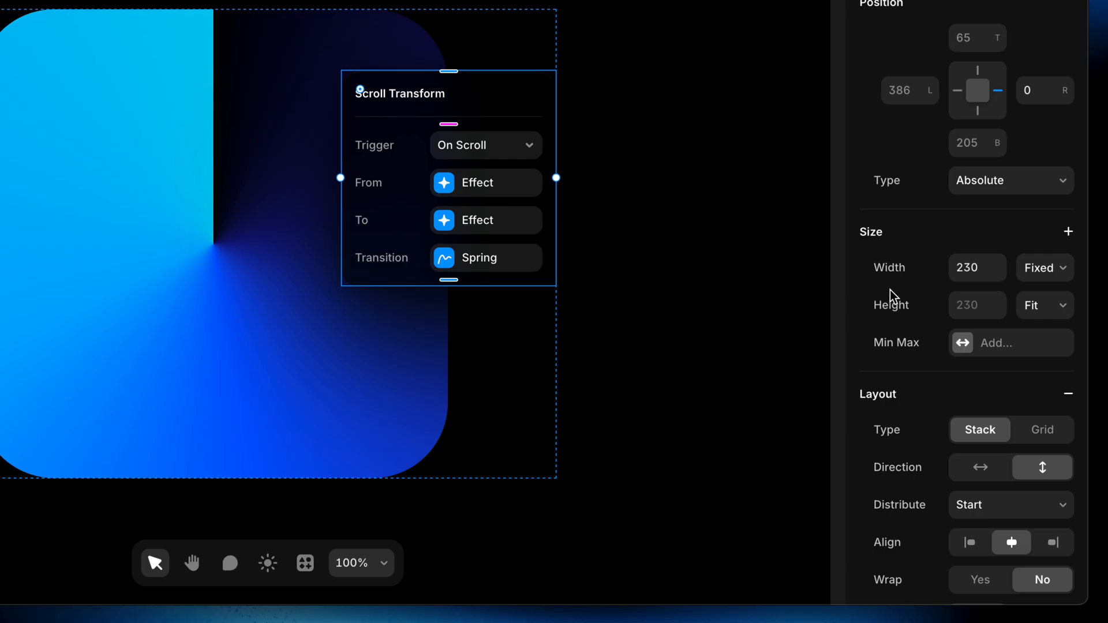
scroll(900, 295, down, 10)
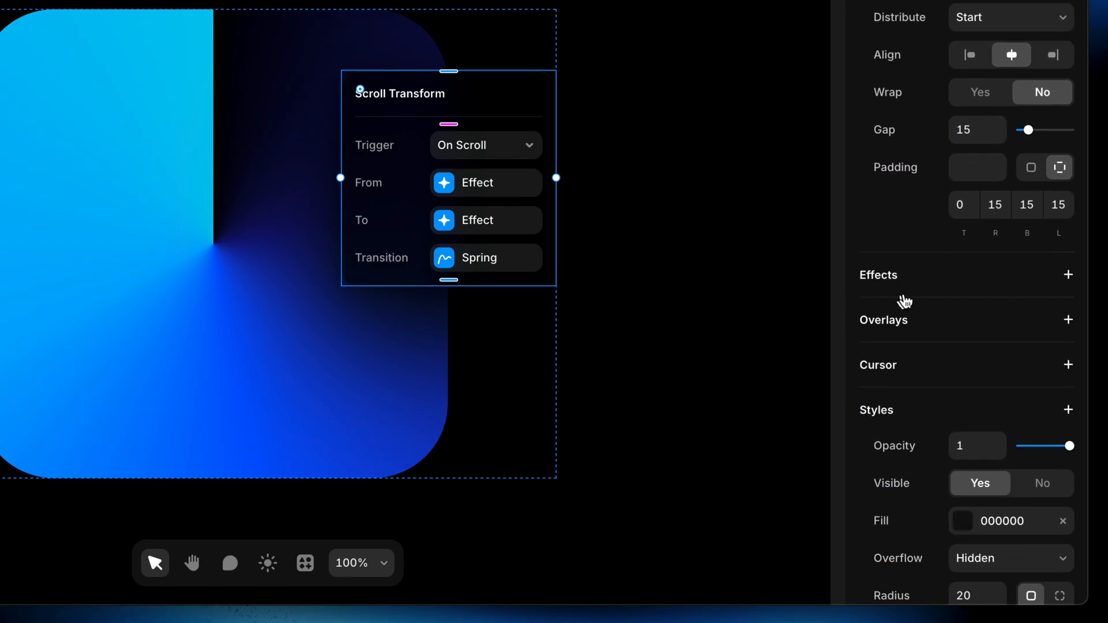
click(922, 278)
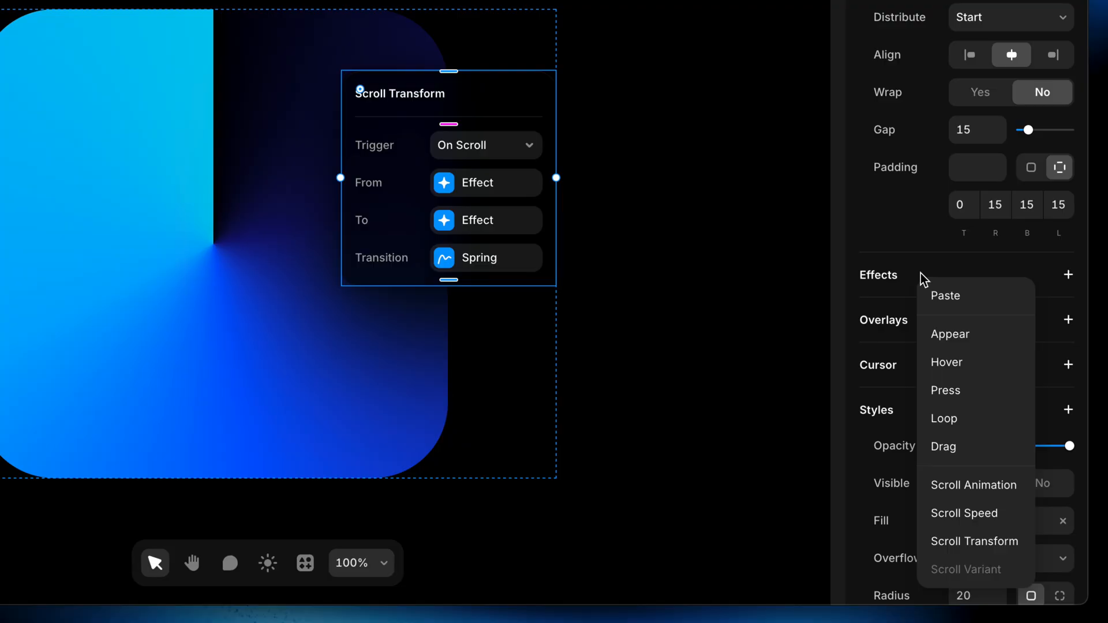
click(975, 296)
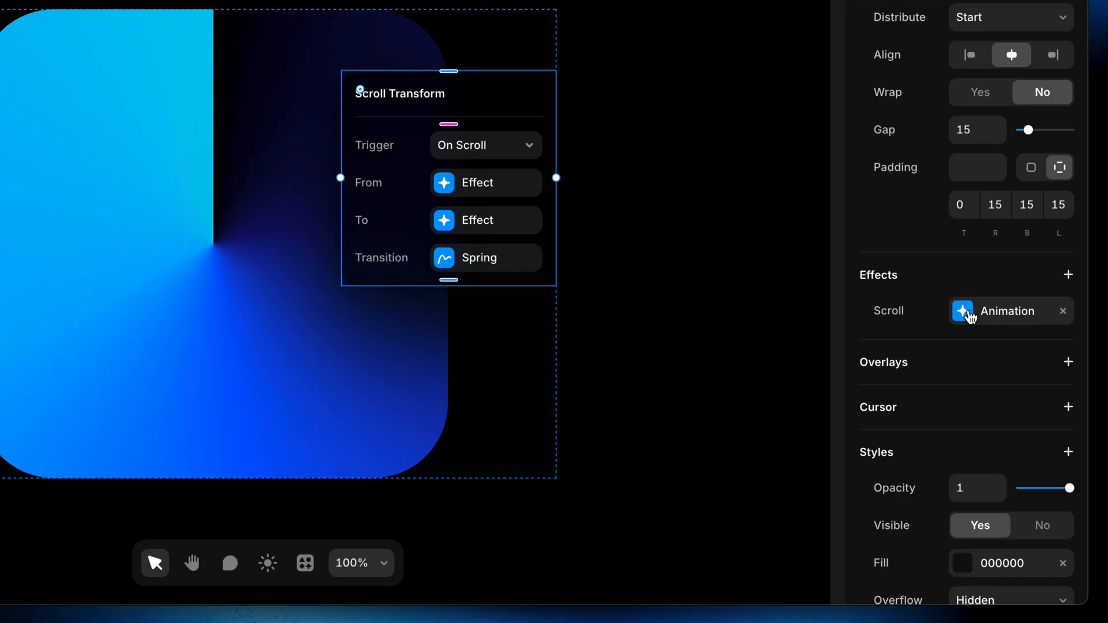
Step: Set the X offset of the Scroll Transform card's enter effect to 150, check its Spring transition and close the animation settings
click(969, 315)
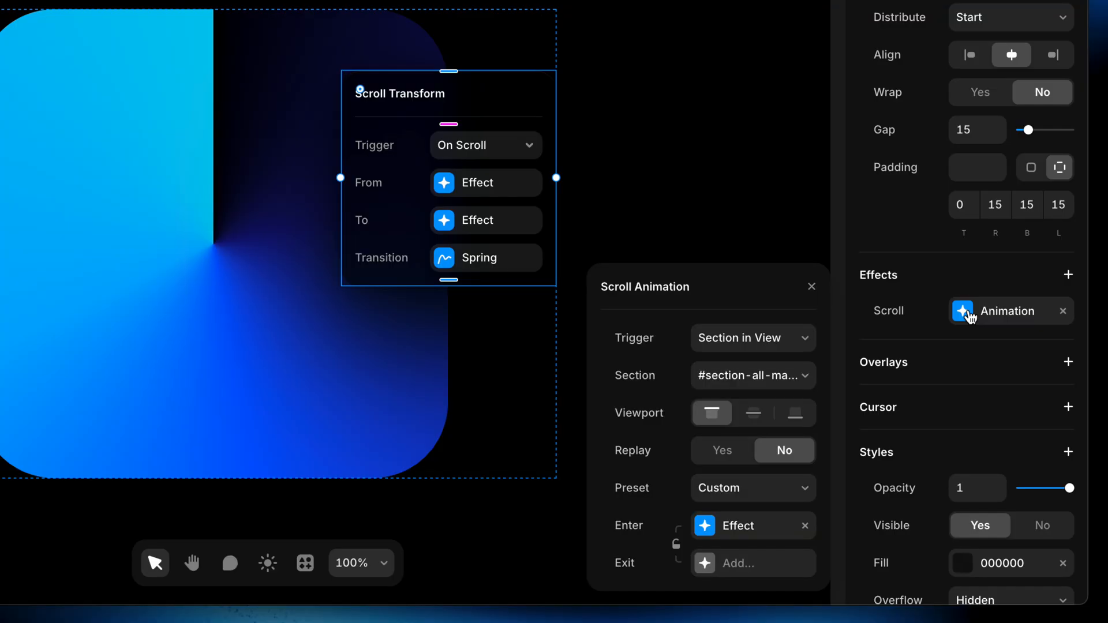
click(720, 527)
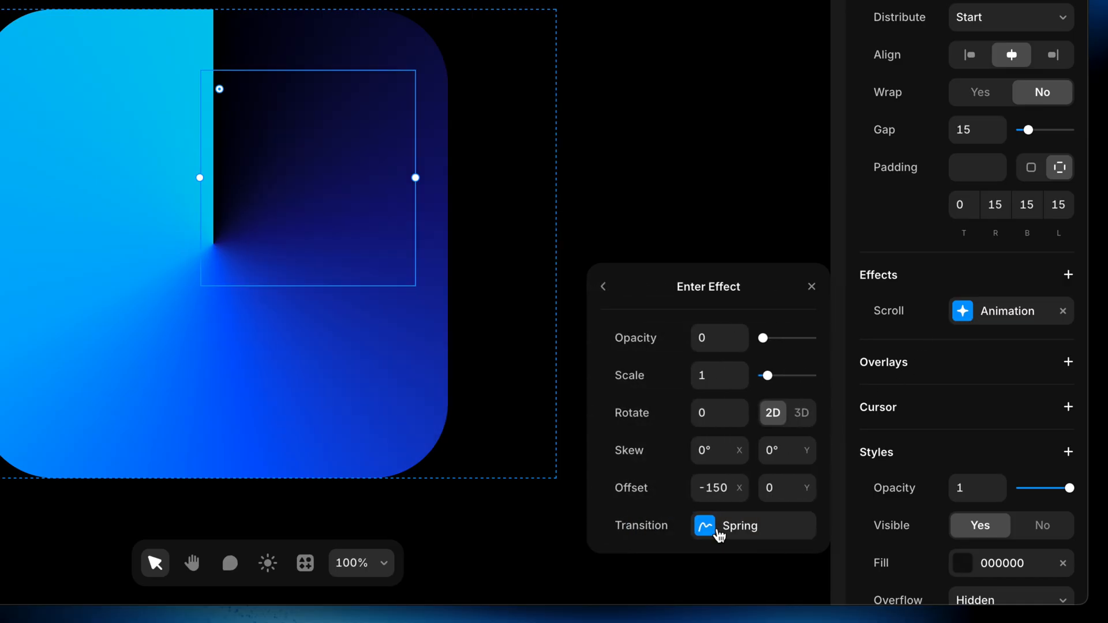
click(706, 488)
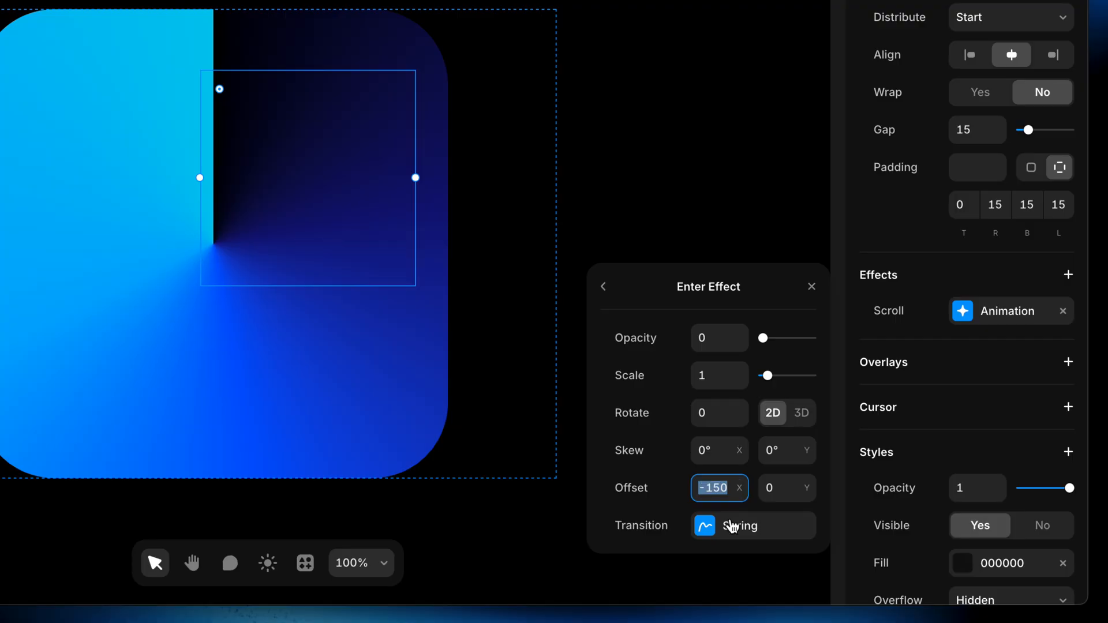
key(Left)
key(Right)
key(BackSpace)
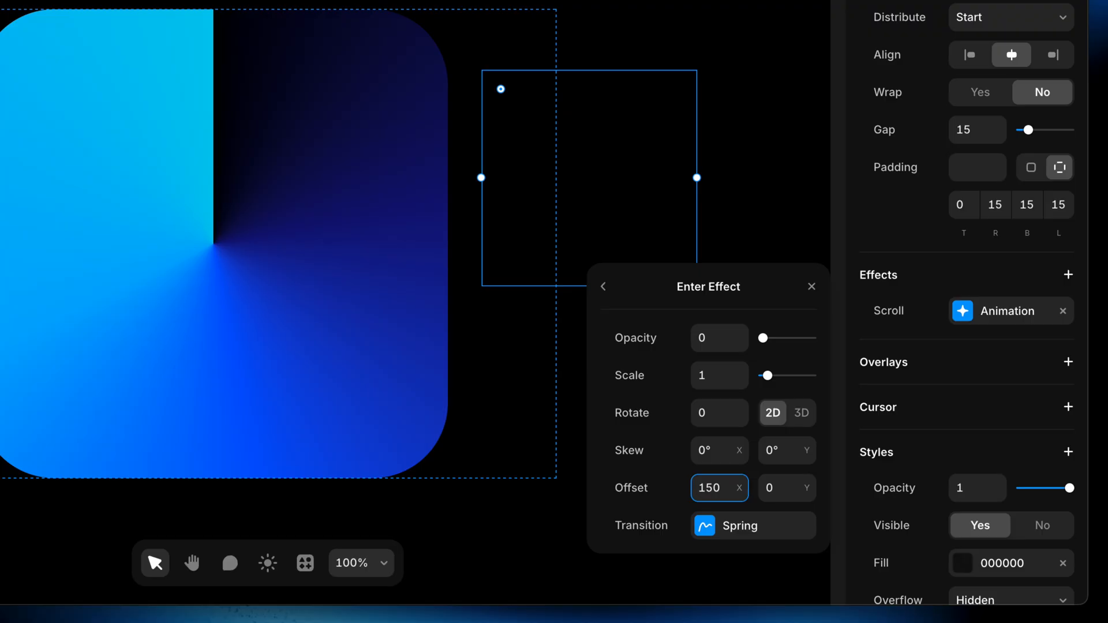
click(725, 530)
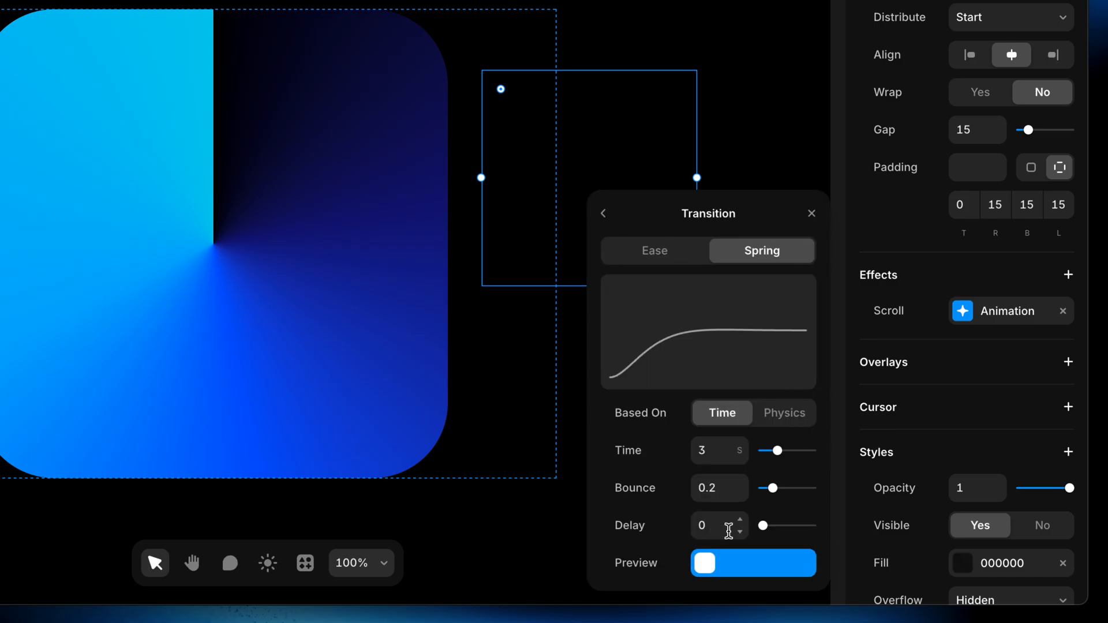
click(603, 214)
click(813, 288)
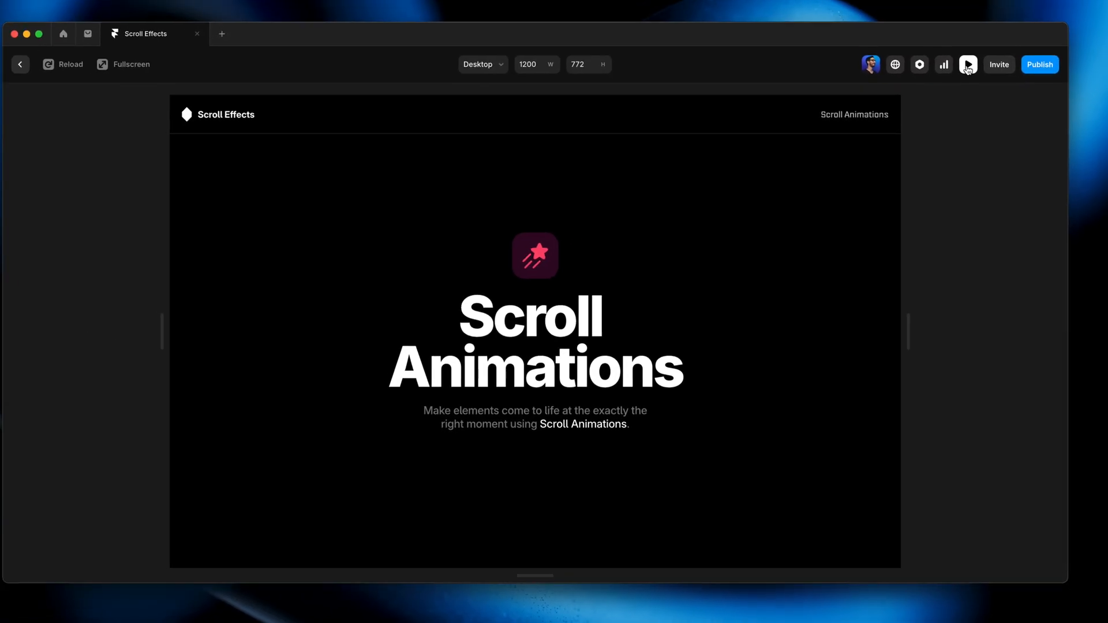
Step: Preview the page and scroll down to the All Magic section to check the gradient square and Scroll Transform card animations
scroll(798, 283, down, 5)
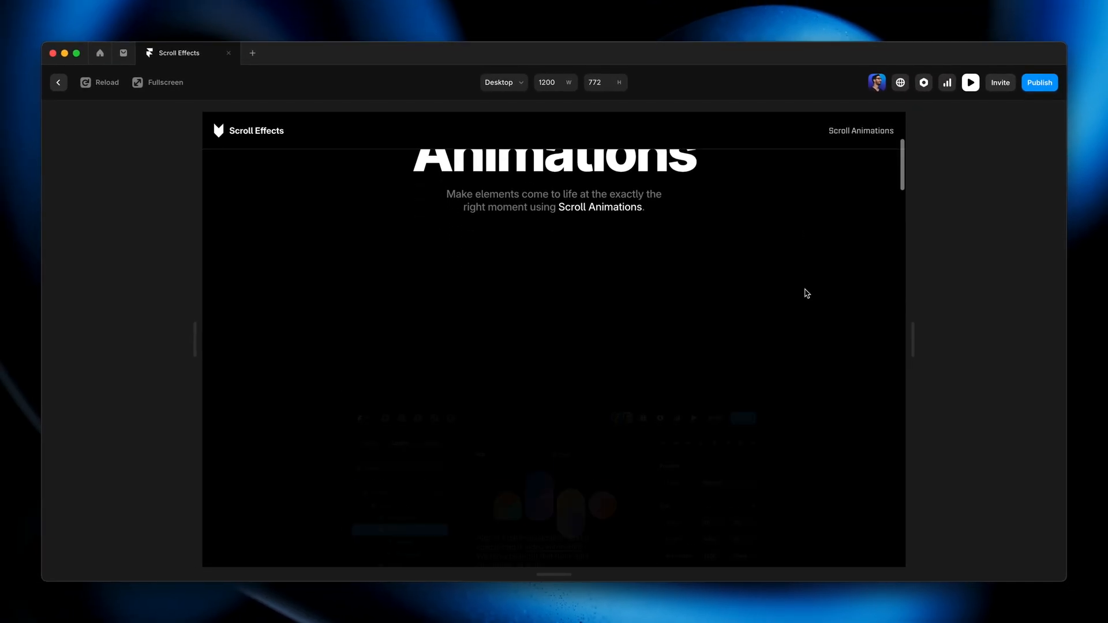
scroll(807, 293, up, 3)
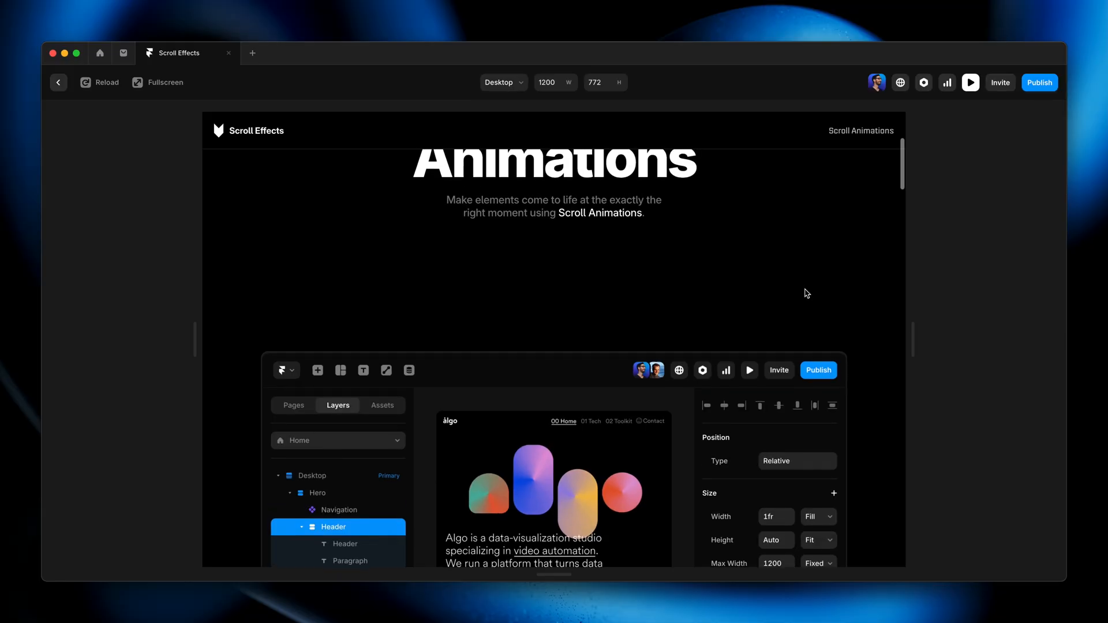
scroll(807, 293, down, 5)
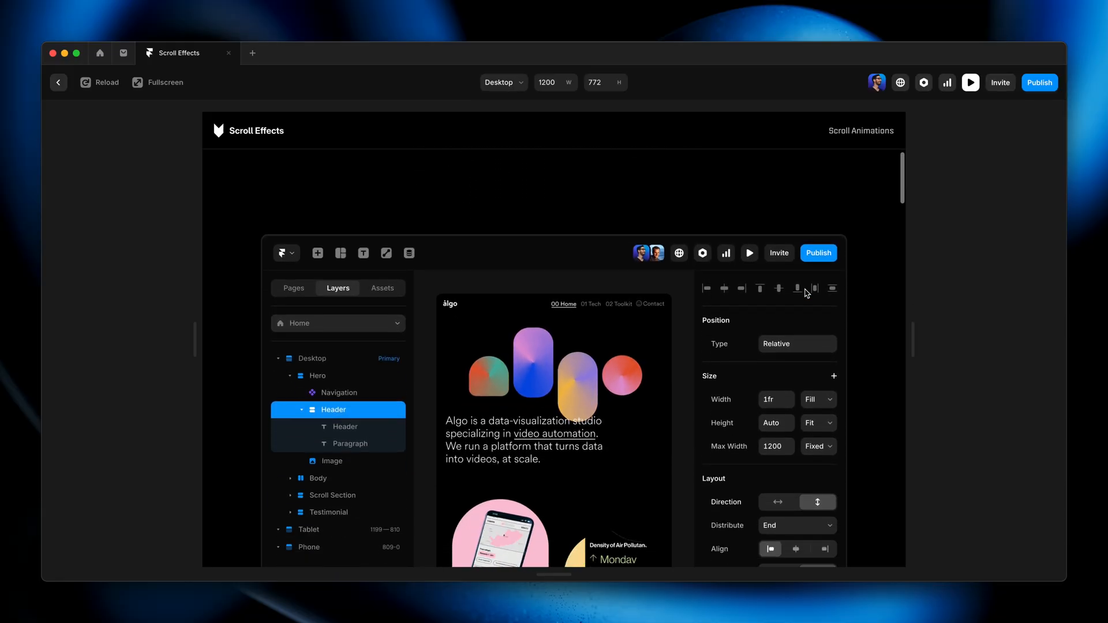
scroll(806, 294, down, 5)
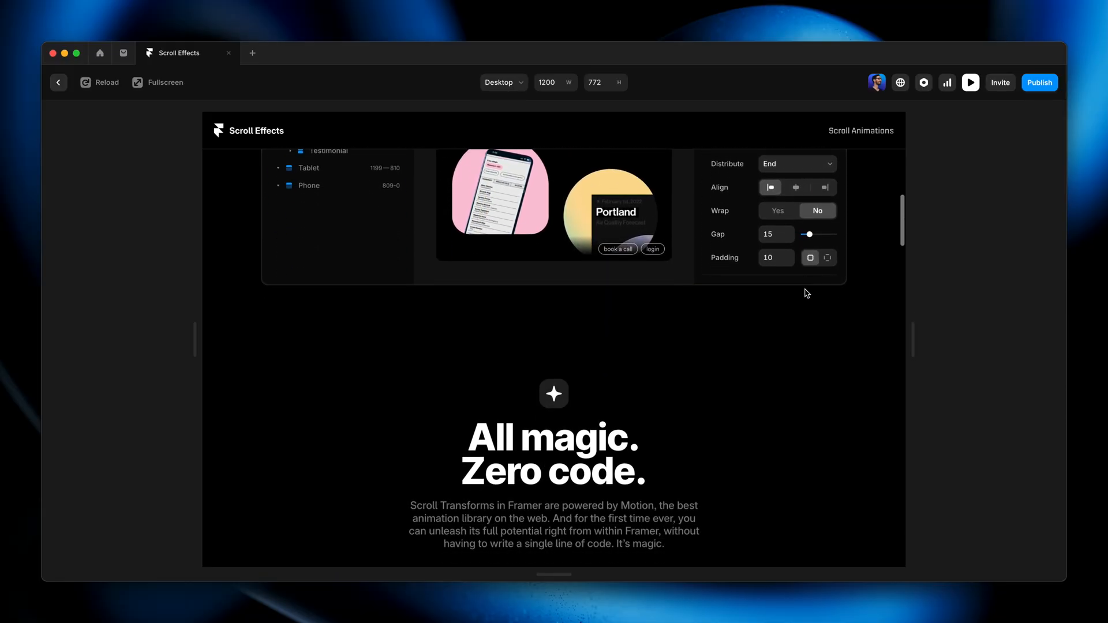
scroll(805, 293, down, 1)
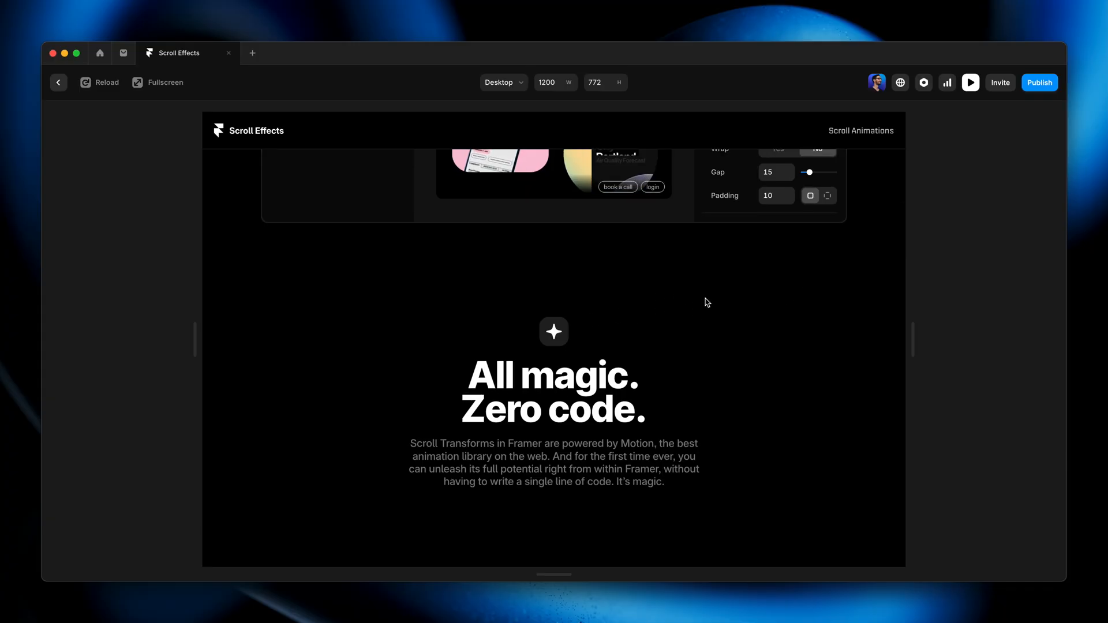
scroll(732, 305, down, 3)
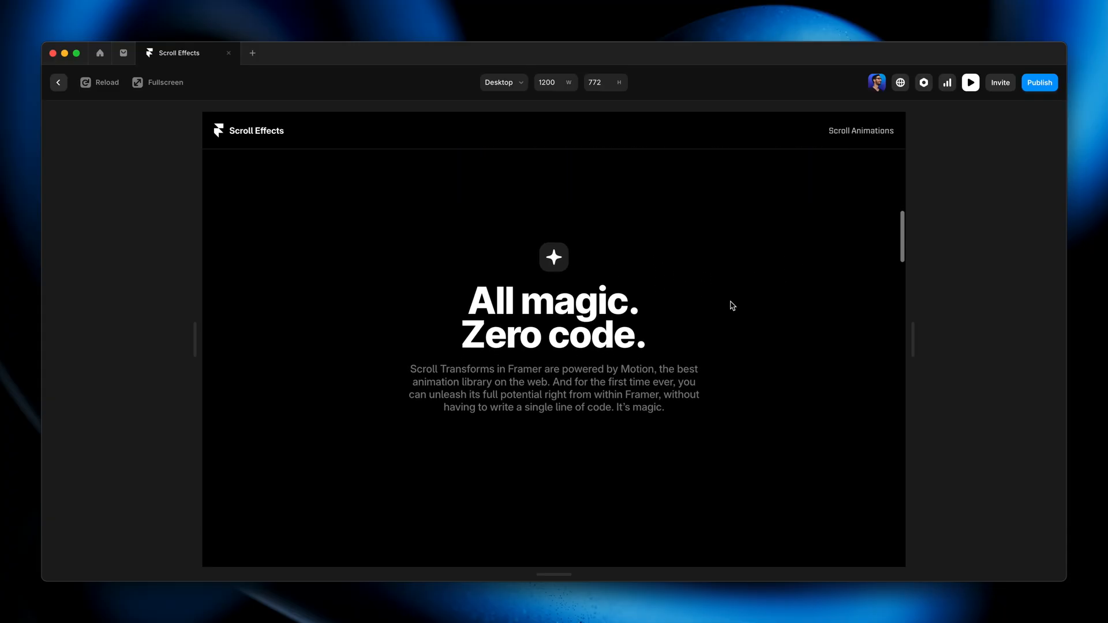
scroll(732, 305, down, 4)
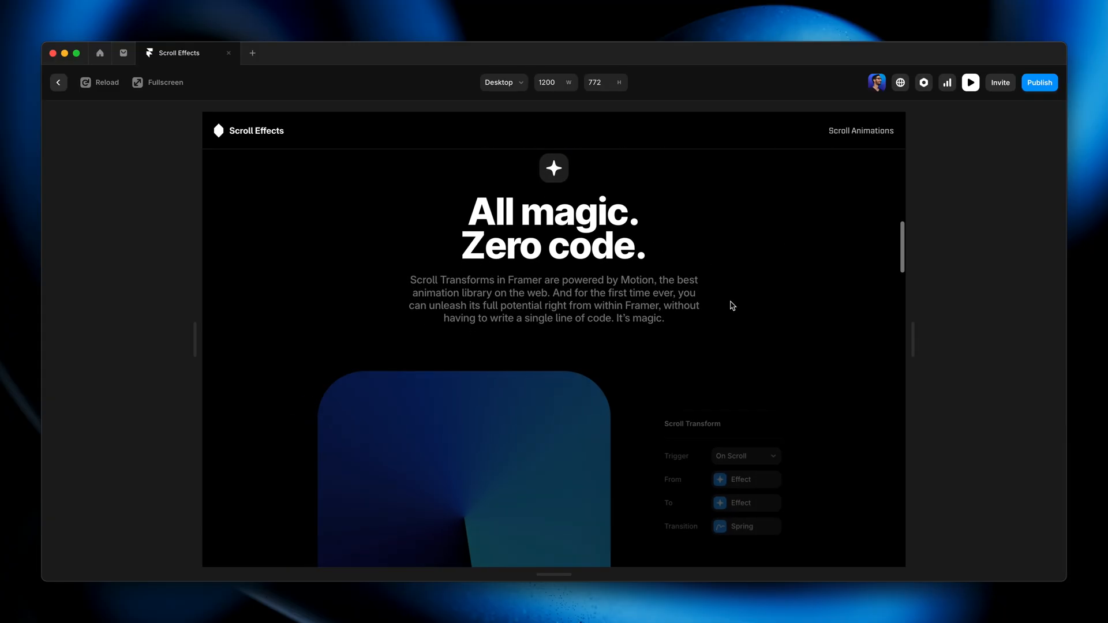
scroll(732, 305, down, 2)
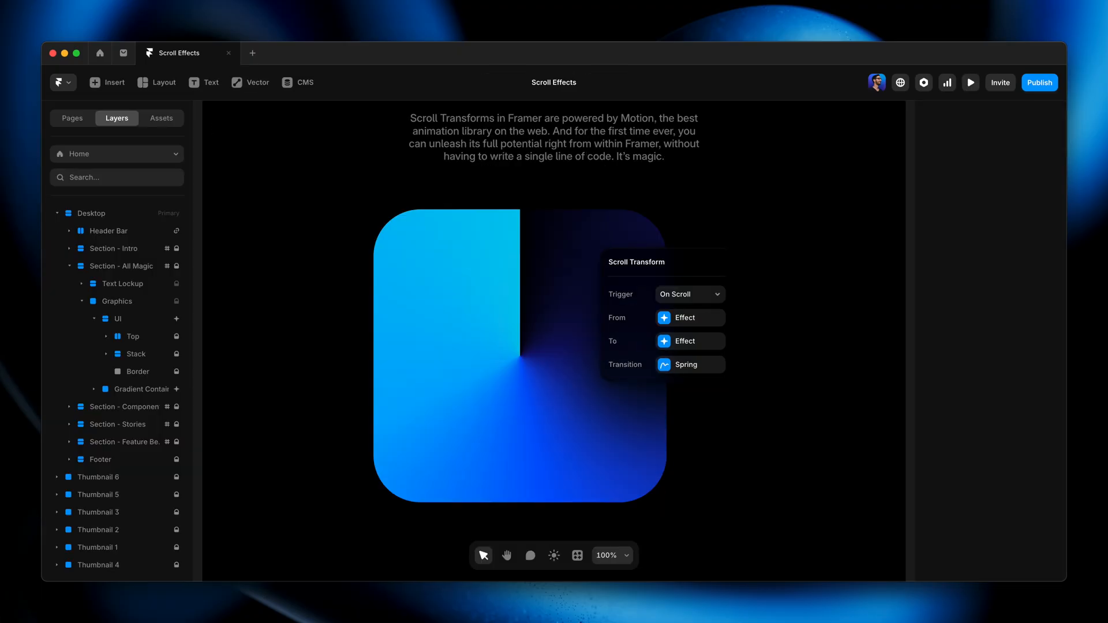
Step: Add a Scroll Animation effect to the header bar at the start of the page
scroll(554, 340, up, 10)
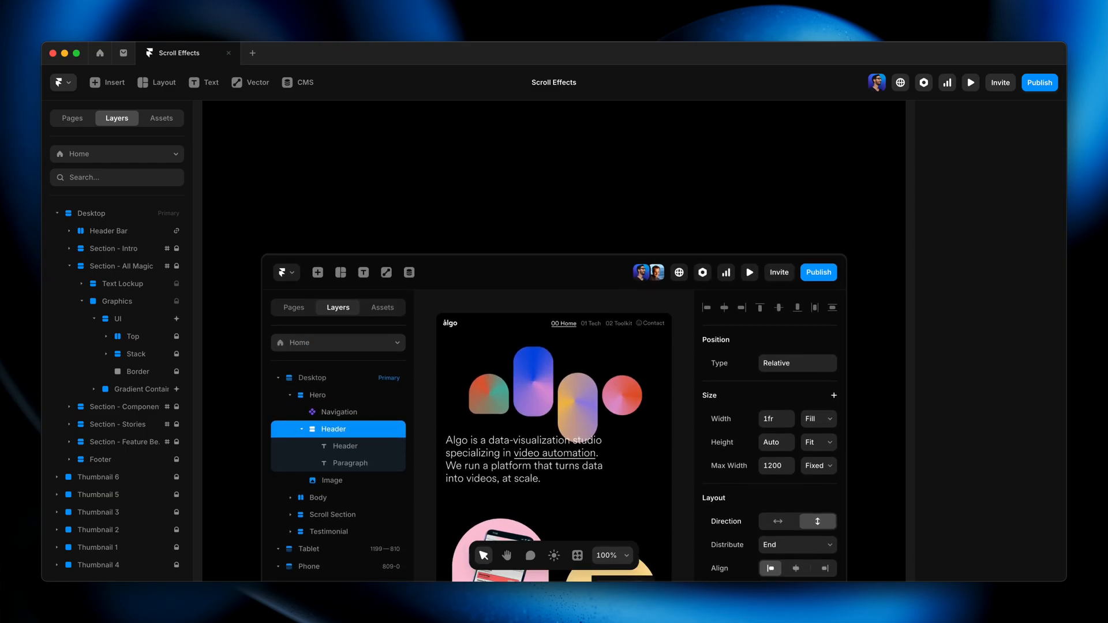
scroll(554, 341, up, 10)
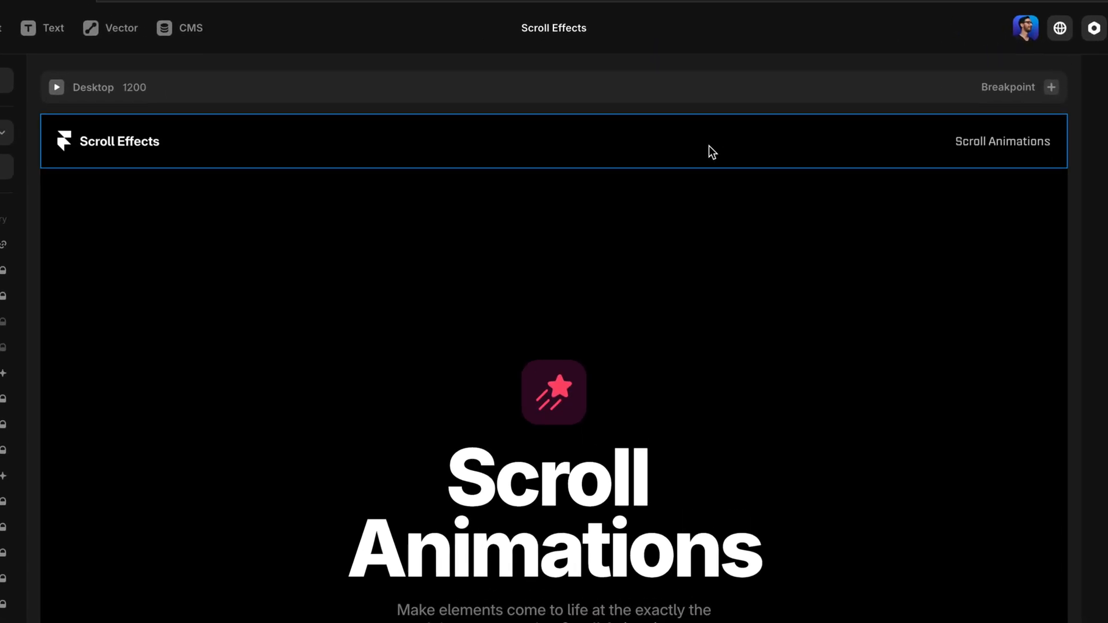
click(671, 161)
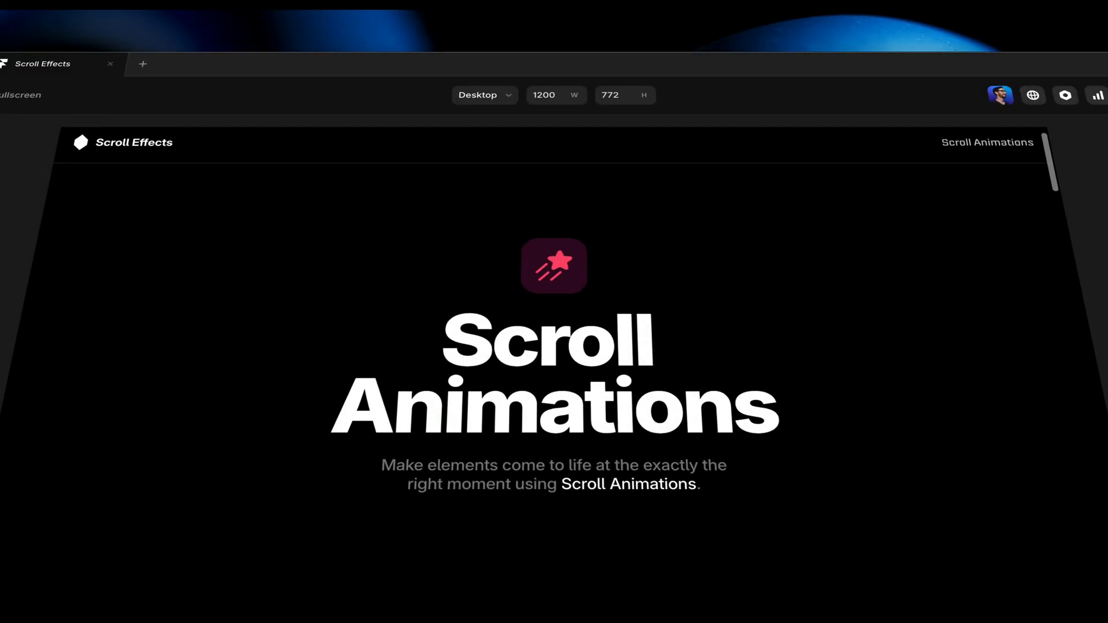
scroll(554, 346, down, 3)
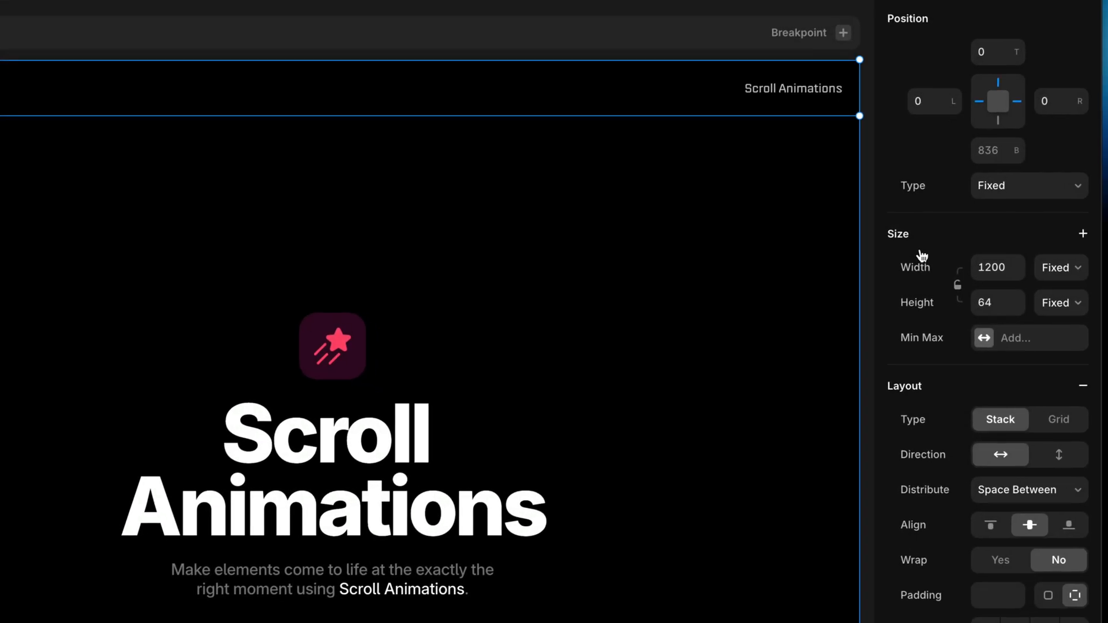
scroll(1027, 274, down, 6)
scroll(912, 247, down, 1)
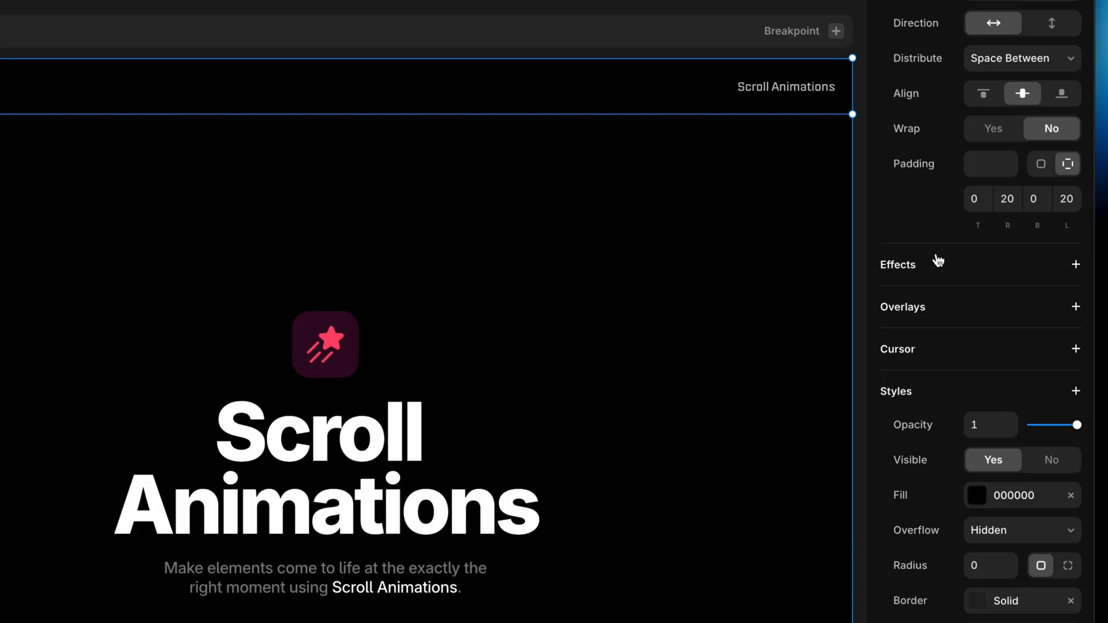
click(963, 263)
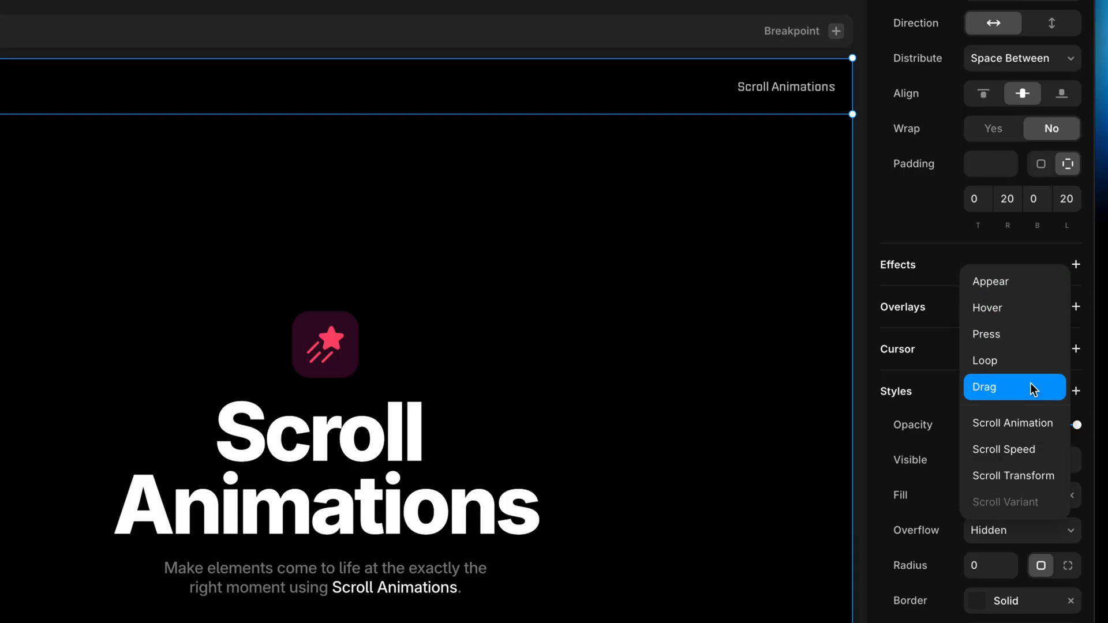
click(1058, 422)
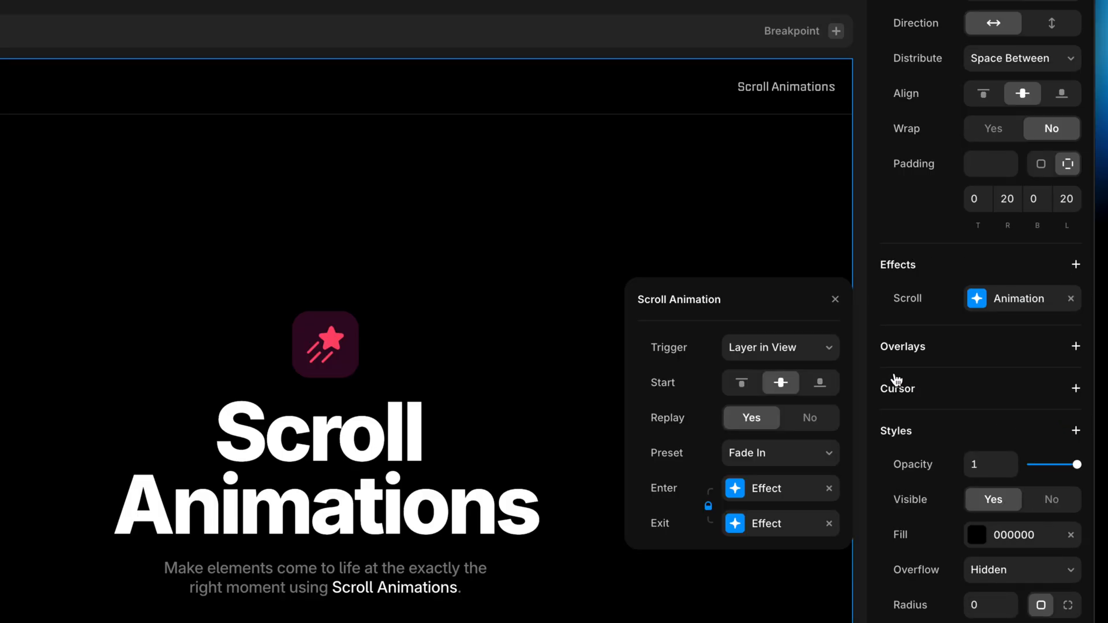
Step: Set the header bar animation's trigger to On Scroll and its preset to Slide Out Top
click(826, 349)
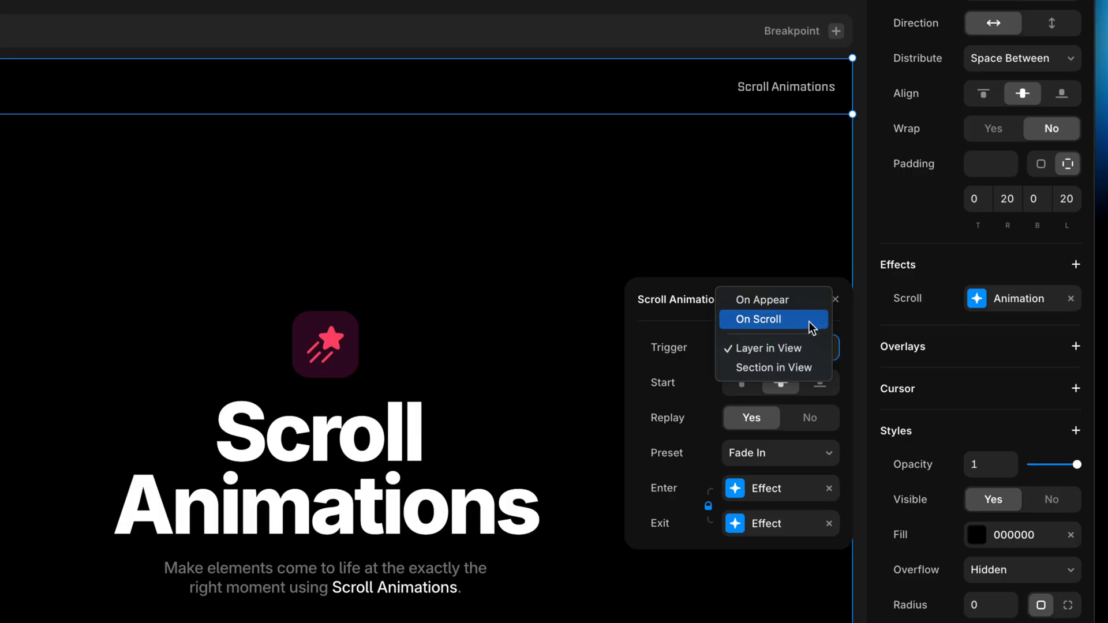
click(812, 323)
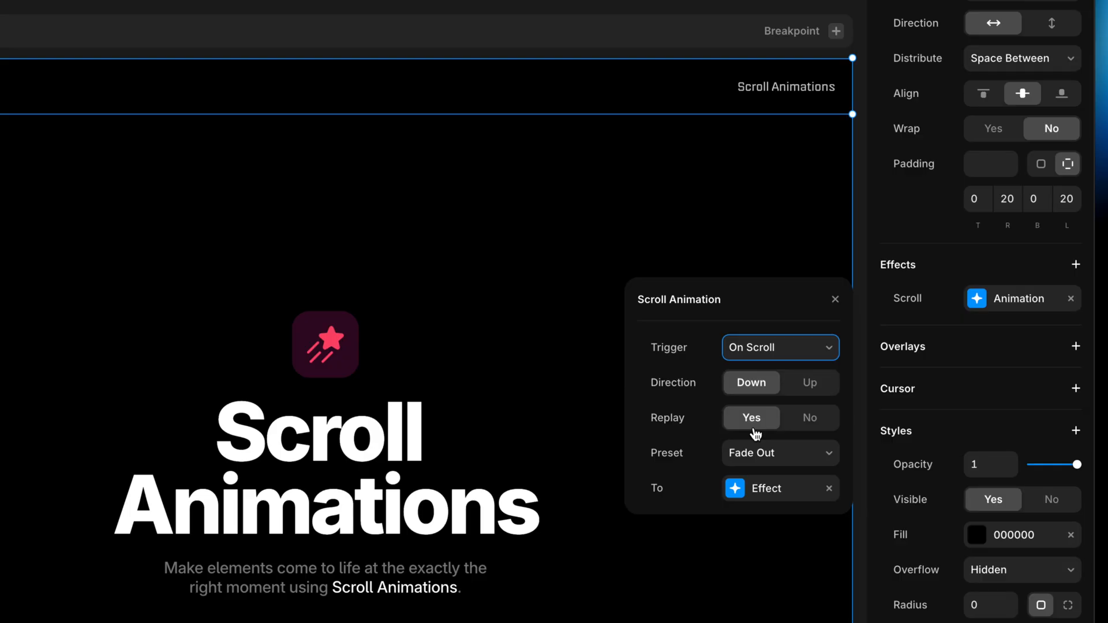
click(770, 456)
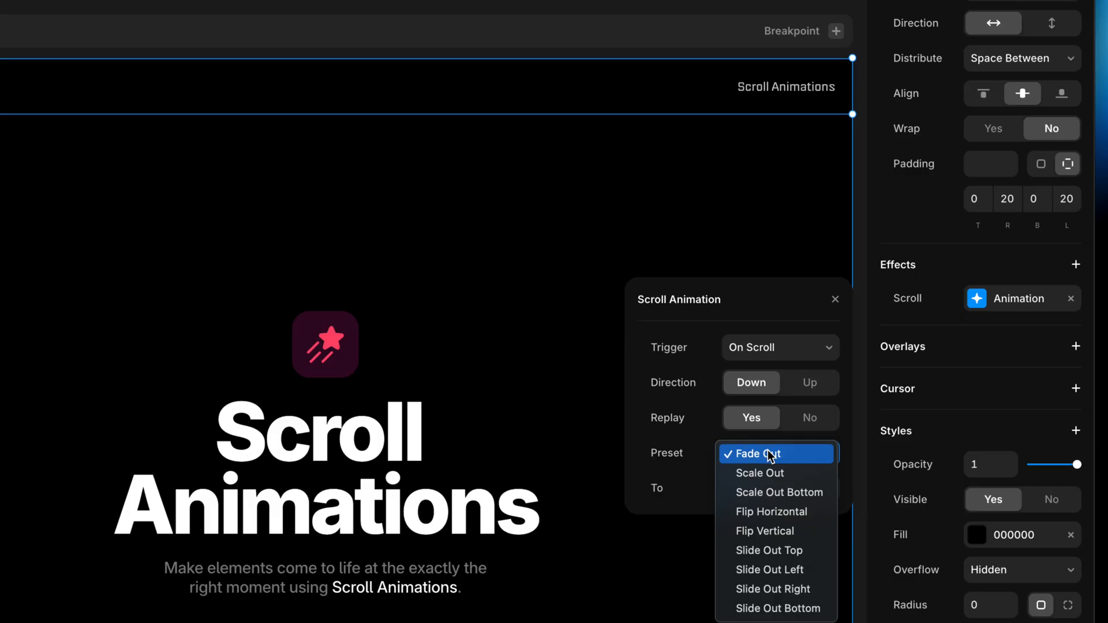
click(797, 551)
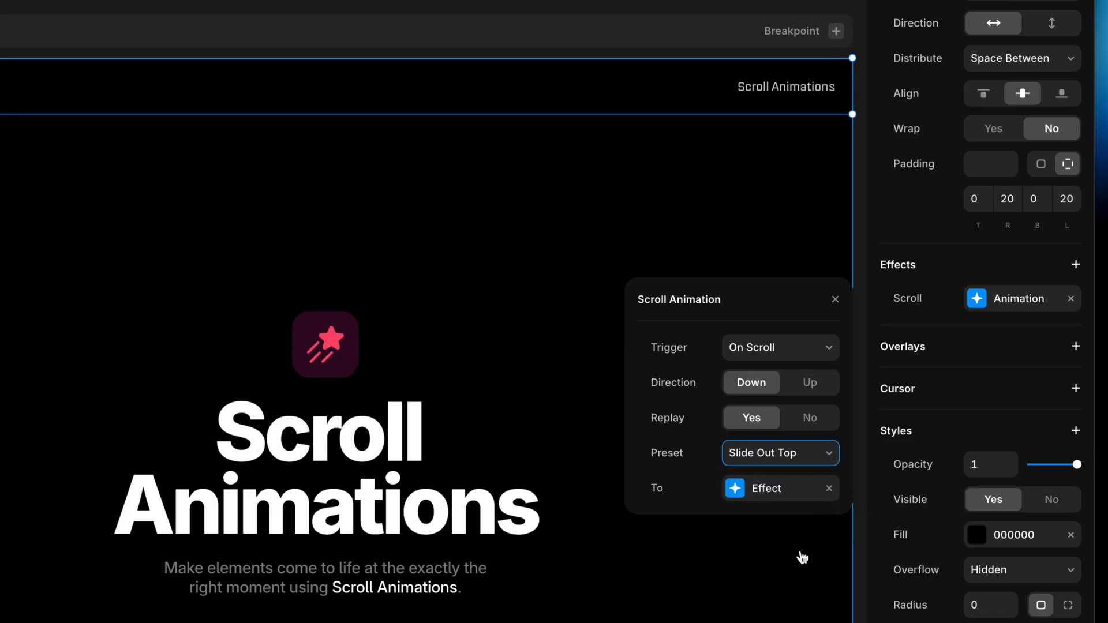
Step: Set the Y offset of the header bar's To effect to -70
click(755, 490)
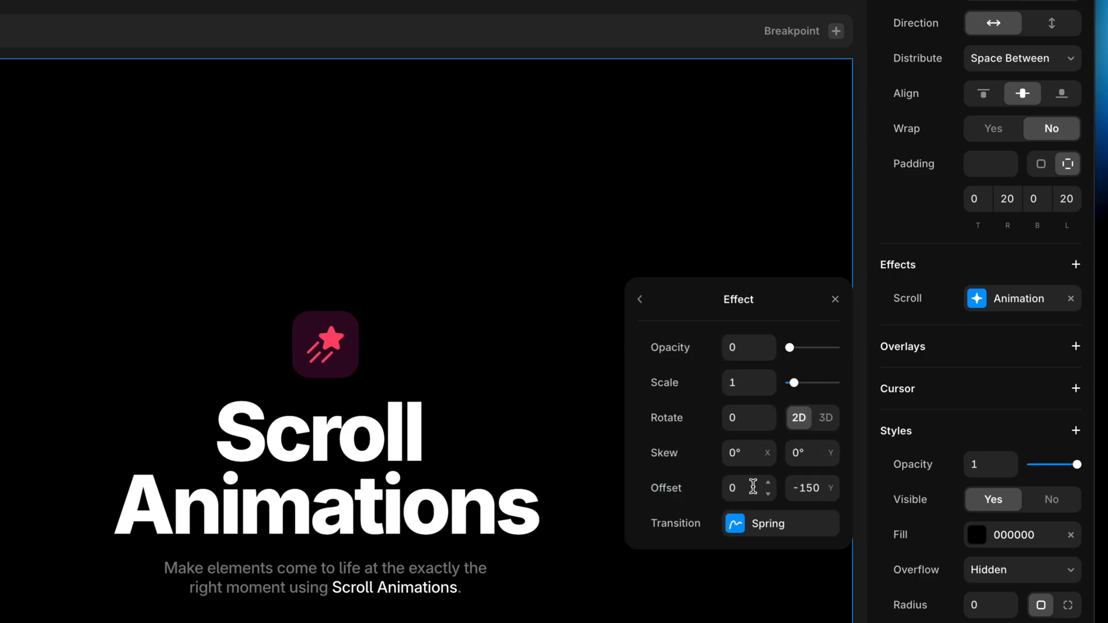
click(823, 488)
text(-62)
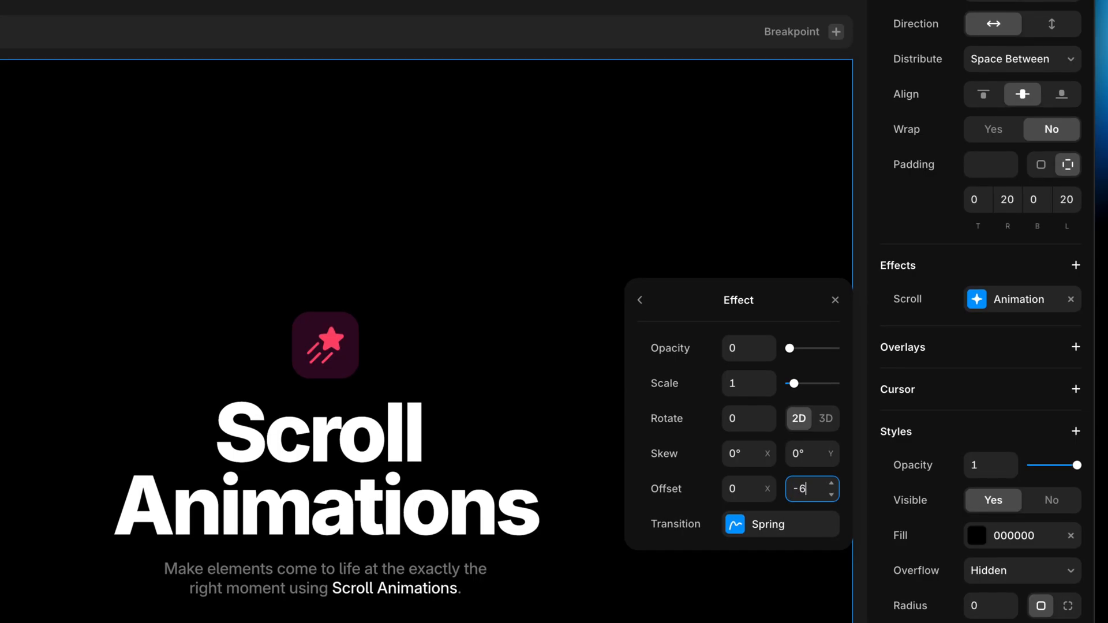
key(Down)
key(Down)
key(Down)
key(Down)
key(Down)
key(Down)
key(Down)
key(Down)
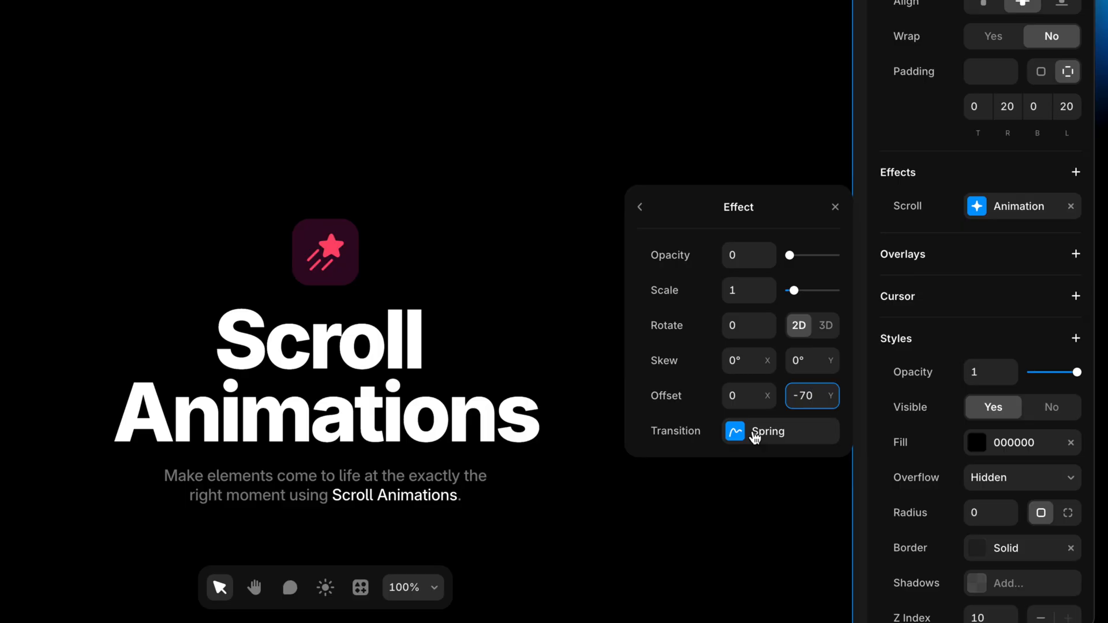
Step: Change the header bar effect's transition to Ease with a time of 0.5 s and close the animation settings
click(755, 438)
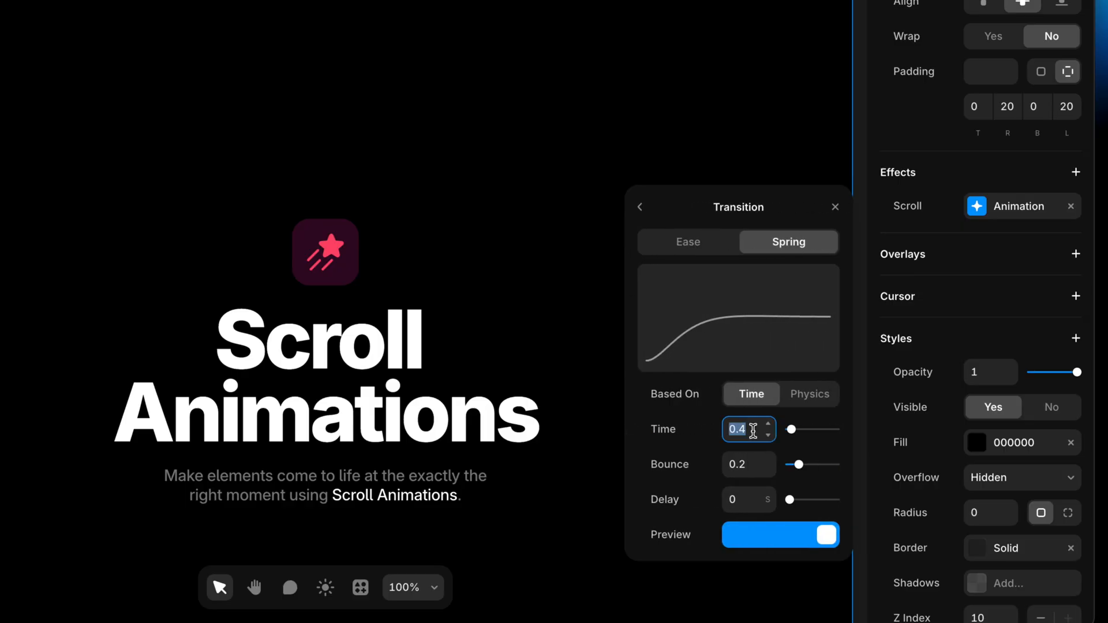
text(0.5)
click(711, 246)
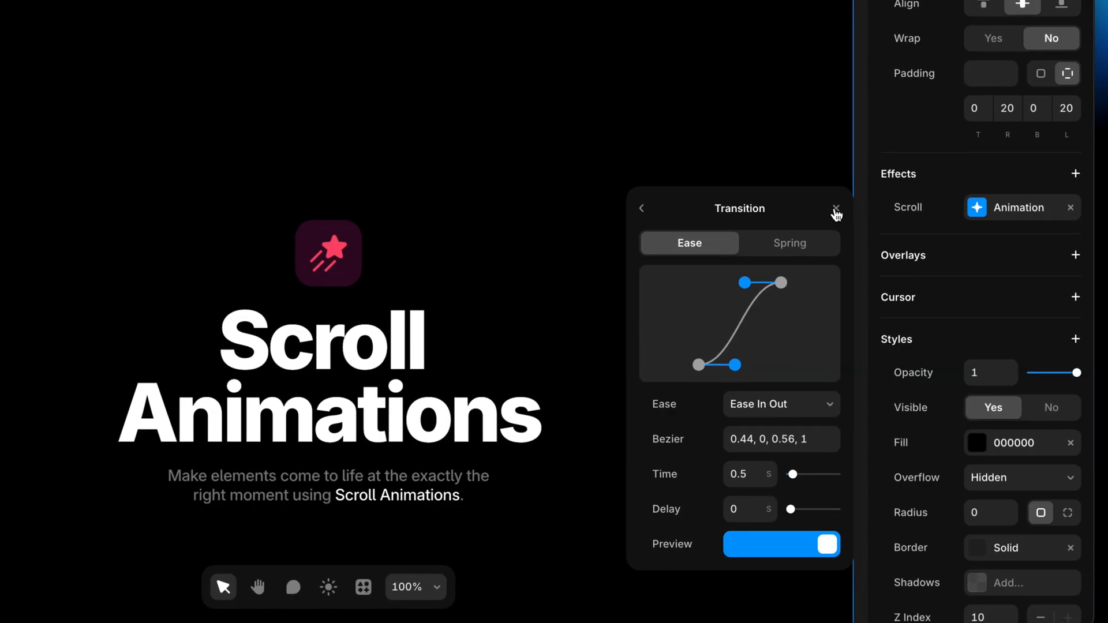
click(836, 209)
Step: Preview the page and scroll down and up to check how the header bar hides and reappears
click(970, 79)
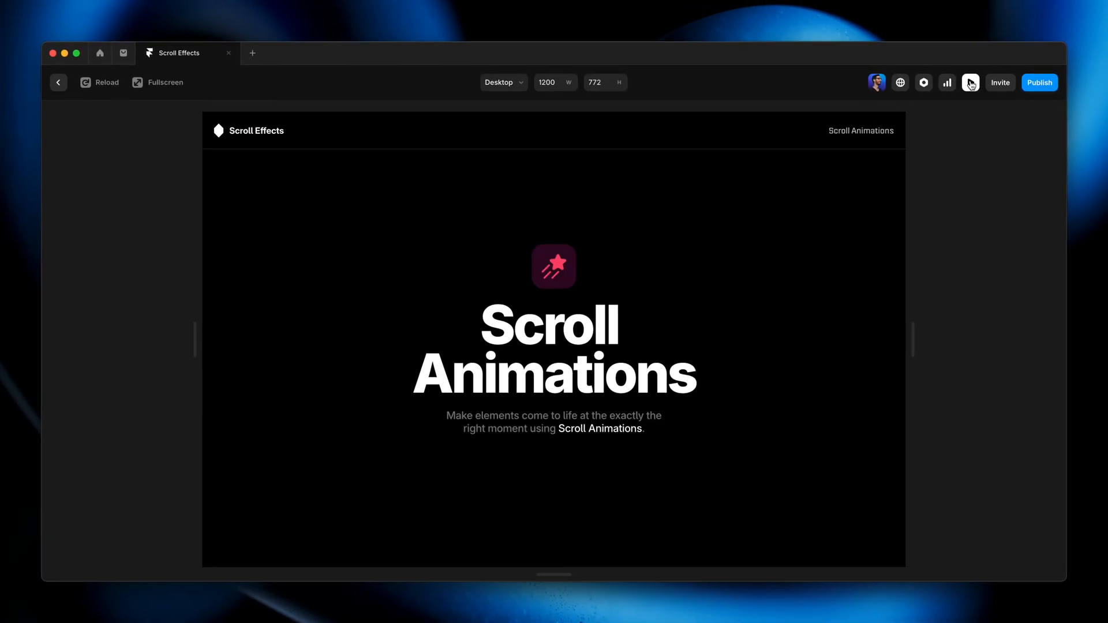
scroll(773, 295, down, 5)
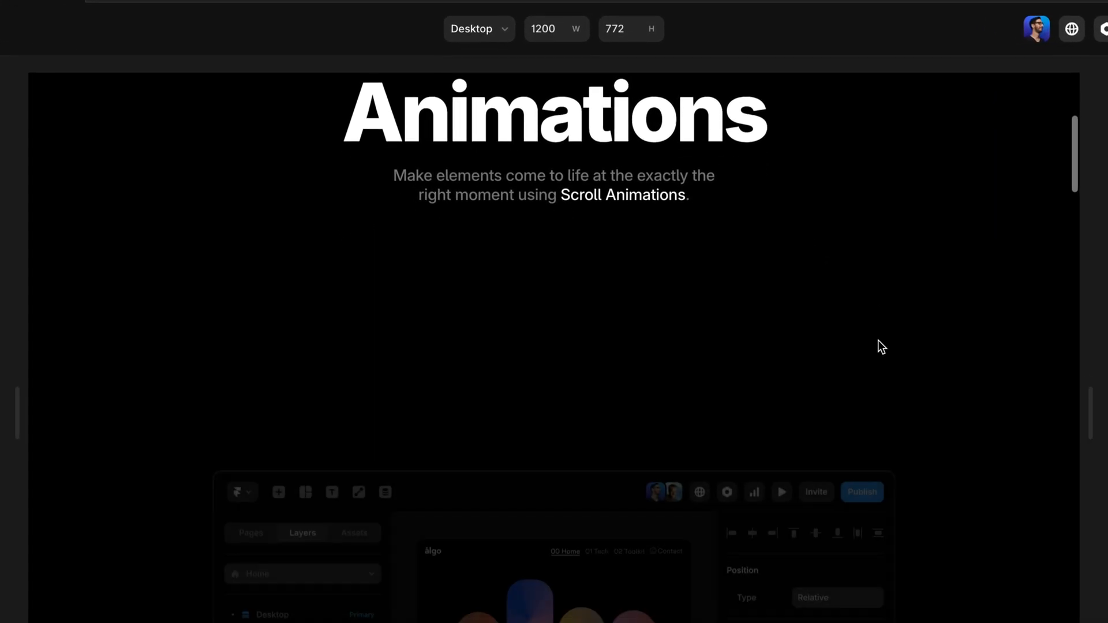
scroll(879, 341, up, 5)
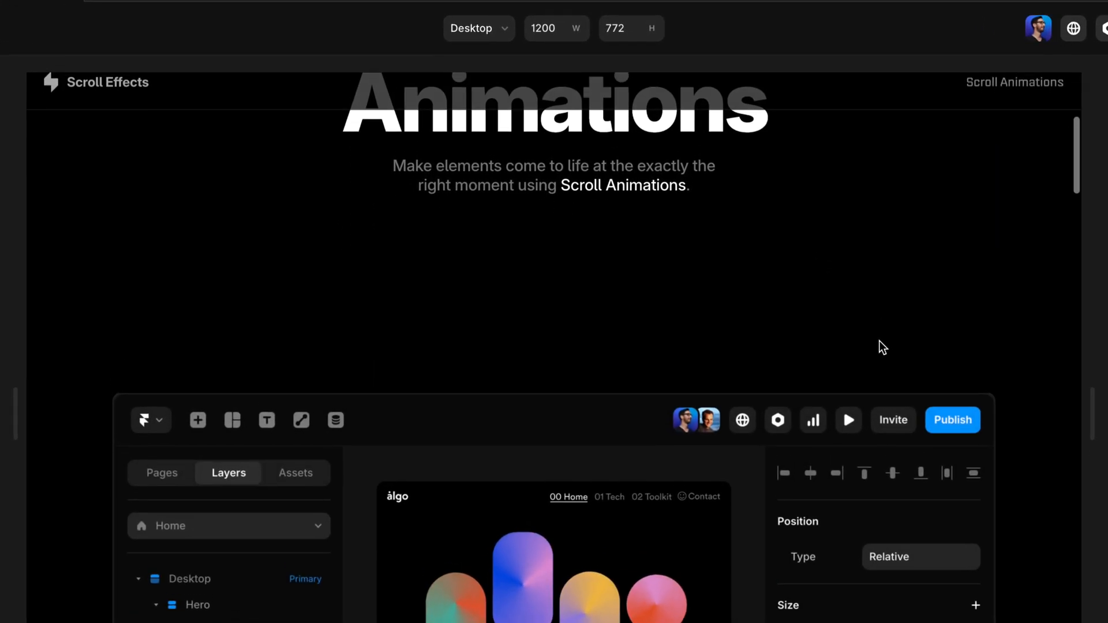
scroll(879, 342, down, 3)
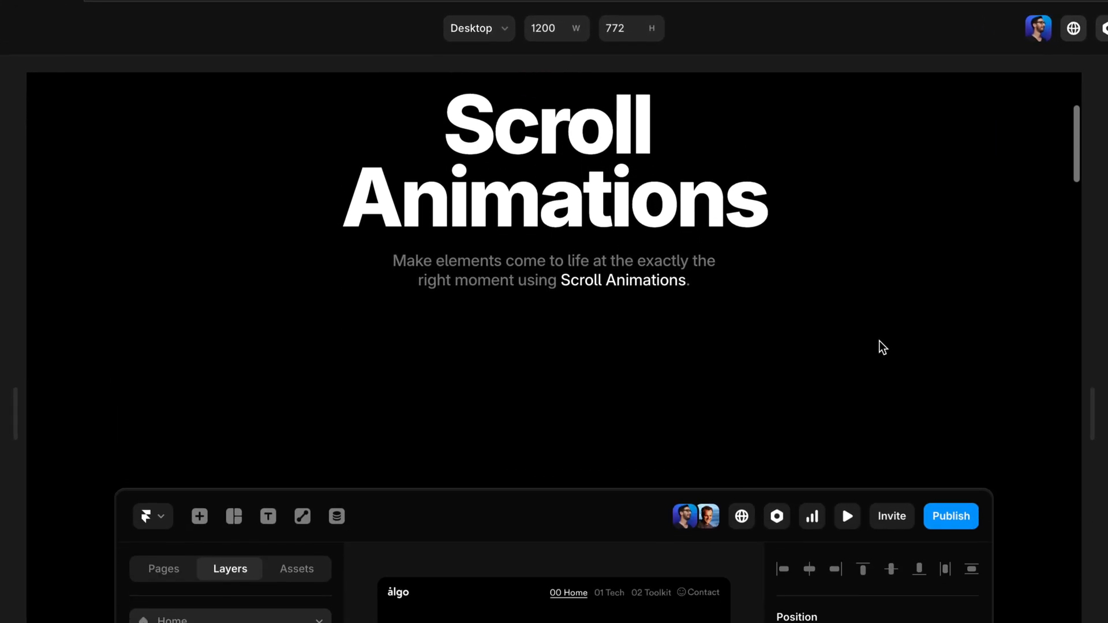
scroll(878, 340, down, 3)
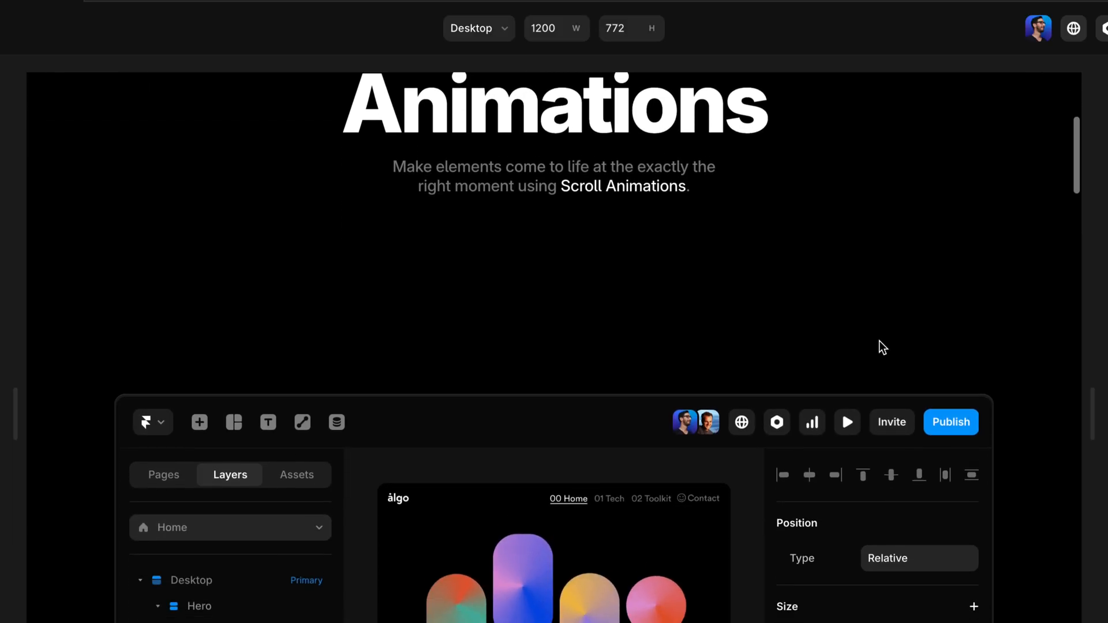
Step: Scroll back and forth in short movements around the hero heading to examine the header bar's opacity during its slide
scroll(879, 341, down, 2)
scroll(878, 340, up, 2)
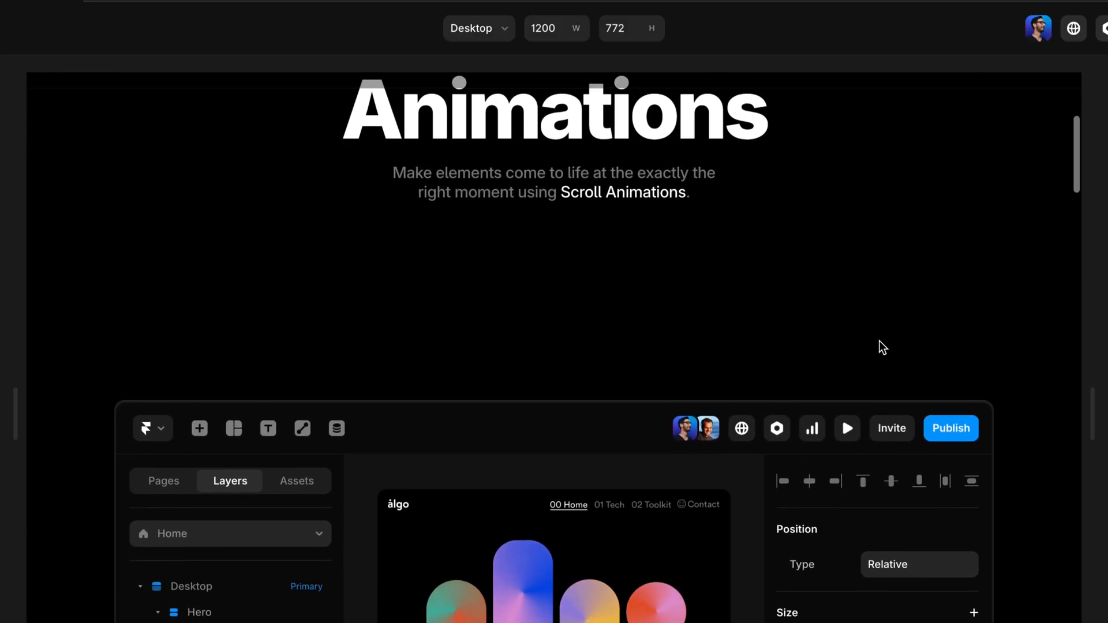
scroll(879, 341, down, 2)
scroll(879, 340, up, 2)
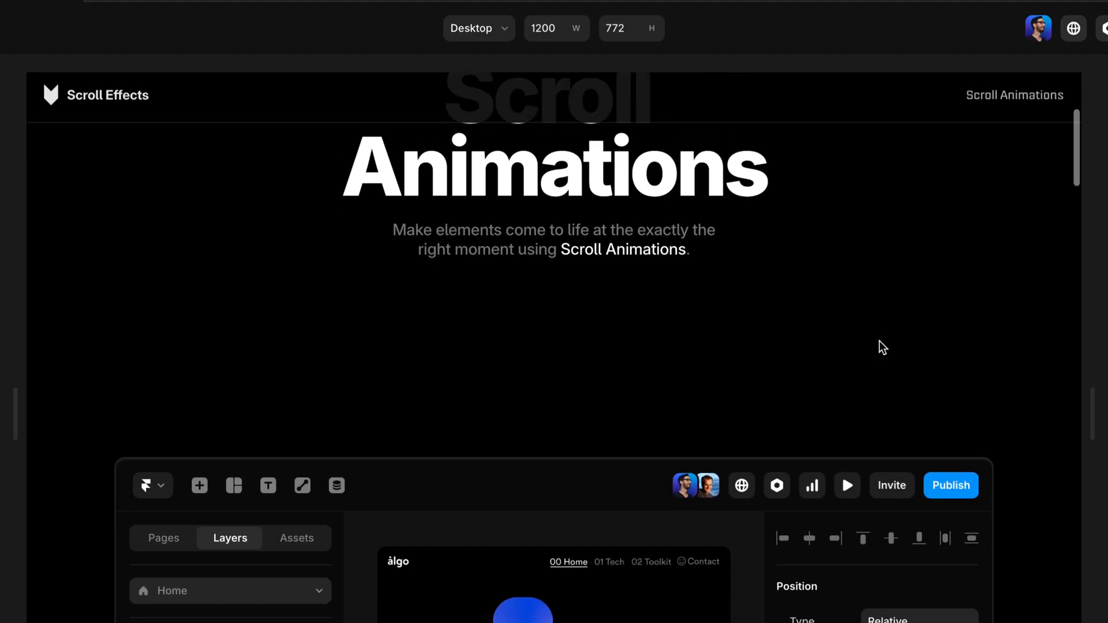
scroll(879, 340, down, 2)
scroll(879, 341, up, 2)
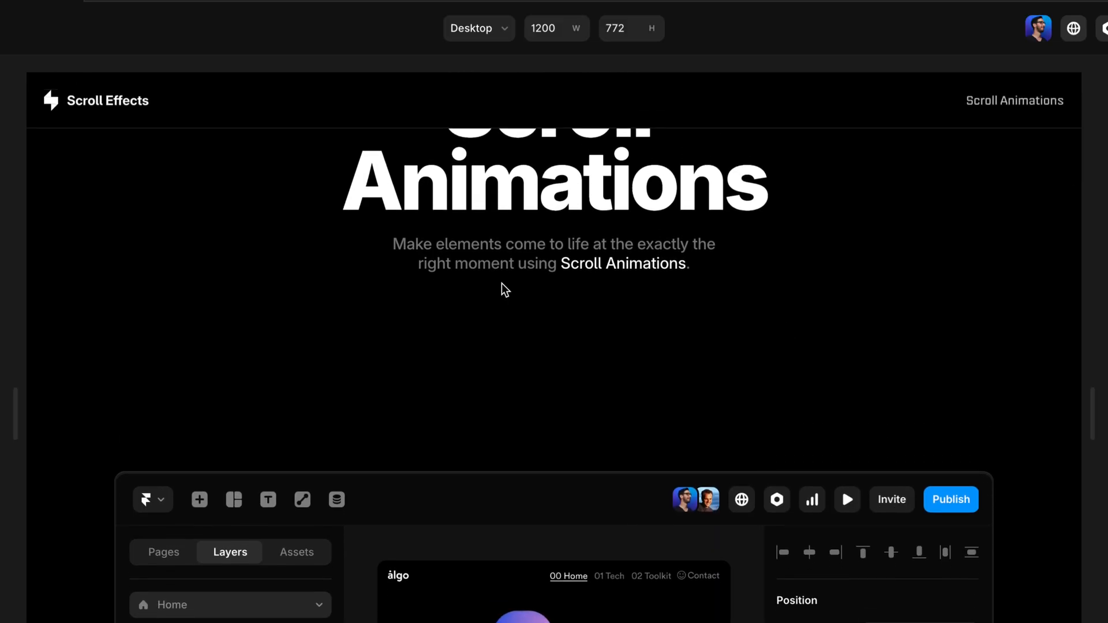
Step: Exit the preview and raise the opacity of the header bar's To effect to its maximum
key(Escape)
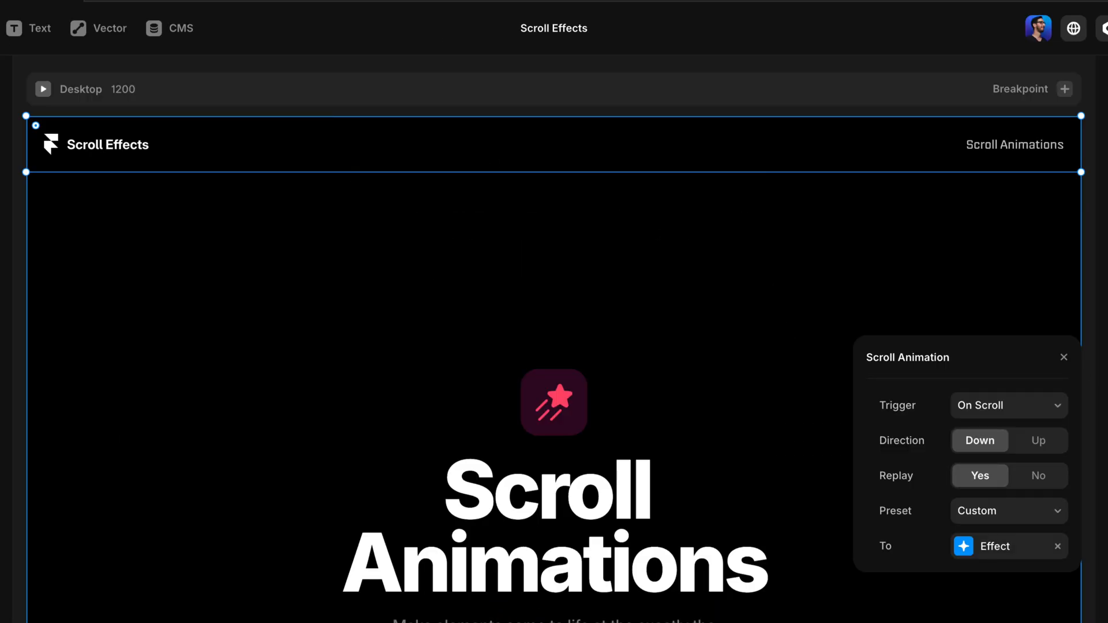
click(997, 546)
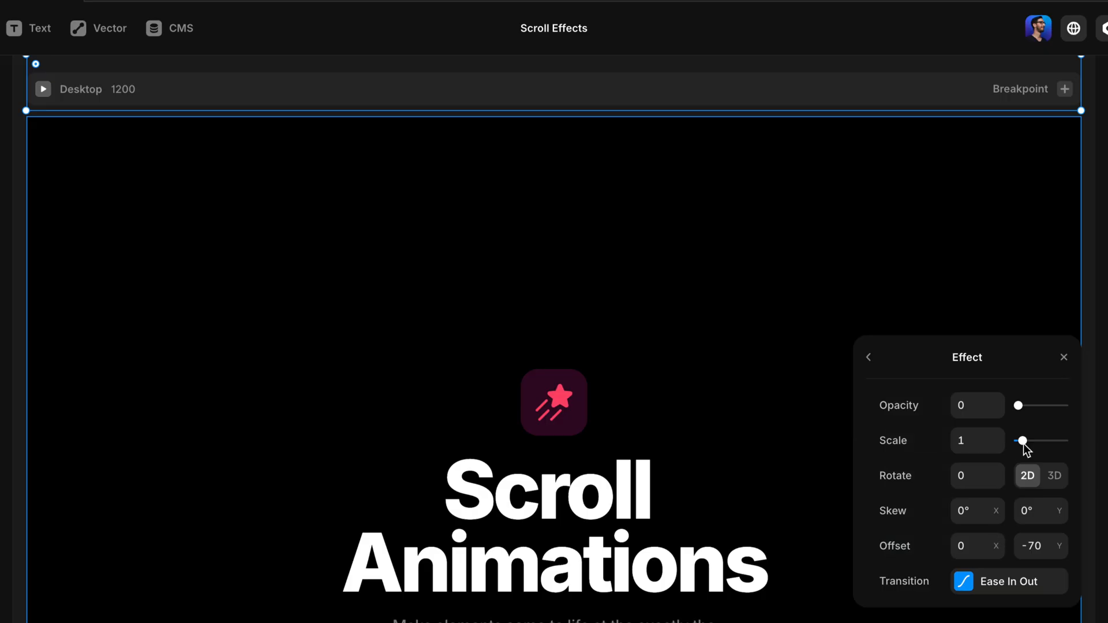
drag(1019, 409, 1094, 411)
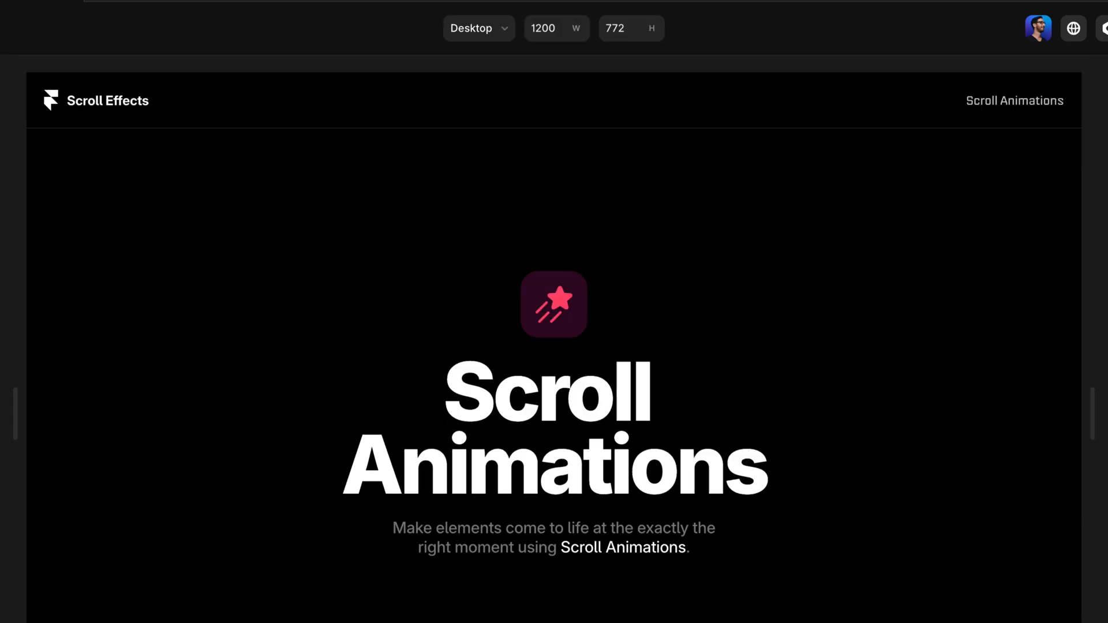
Step: Preview the page down to the "All magic. Zero code." section and back to the hero, examining the header bar's revised slide animation
scroll(974, 306, down, 5)
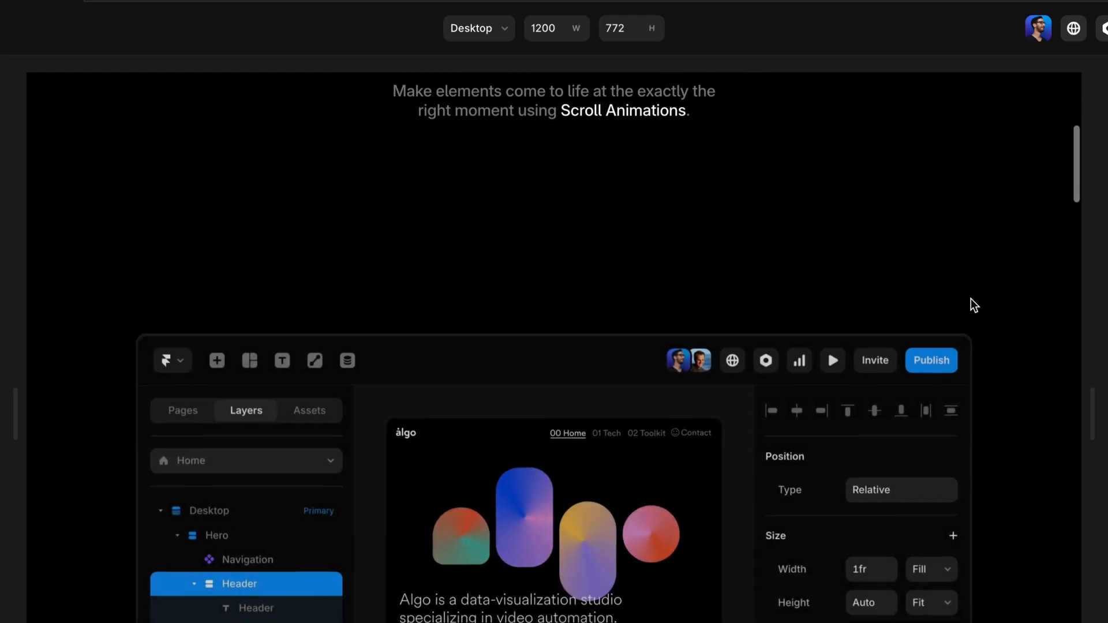
scroll(975, 306, up, 1)
scroll(975, 306, down, 3)
scroll(975, 306, up, 4)
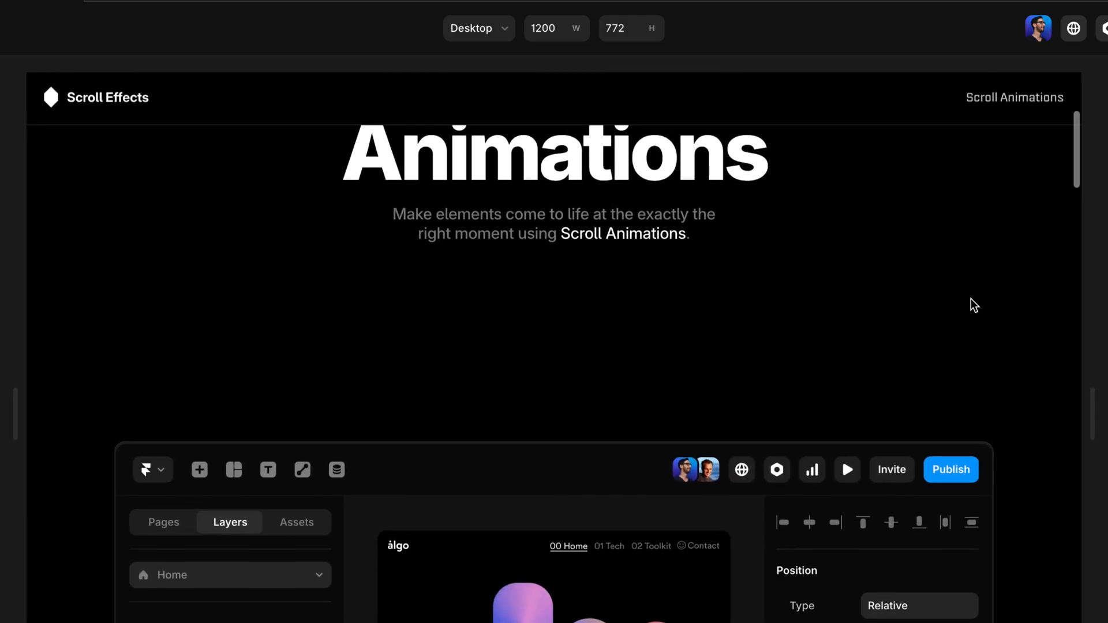
scroll(971, 300, down, 6)
scroll(971, 300, up, 3)
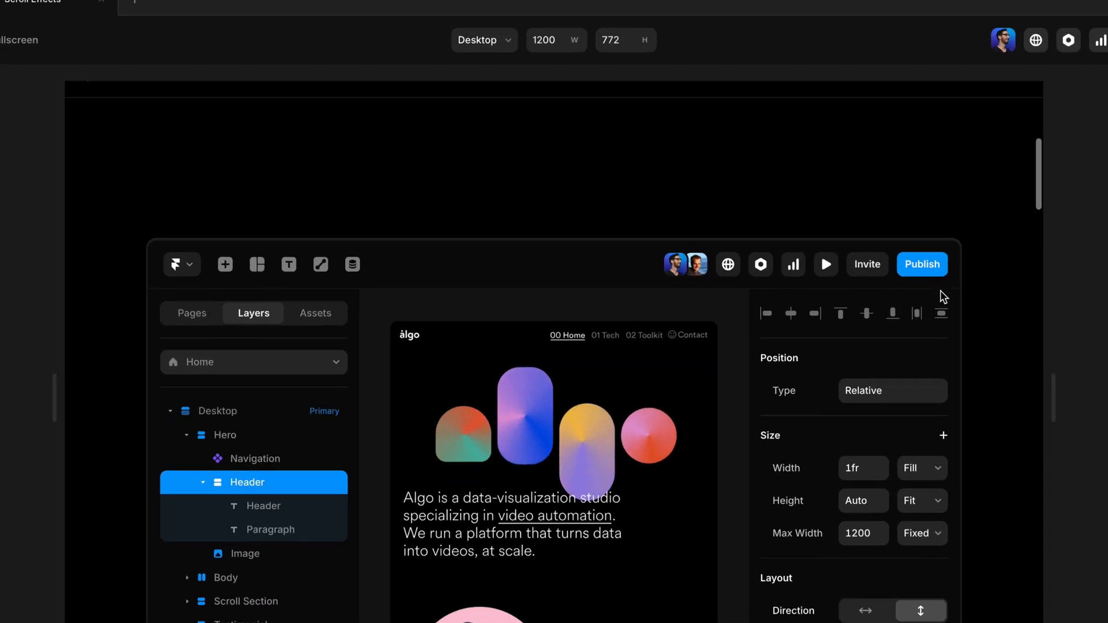
scroll(970, 300, down, 6)
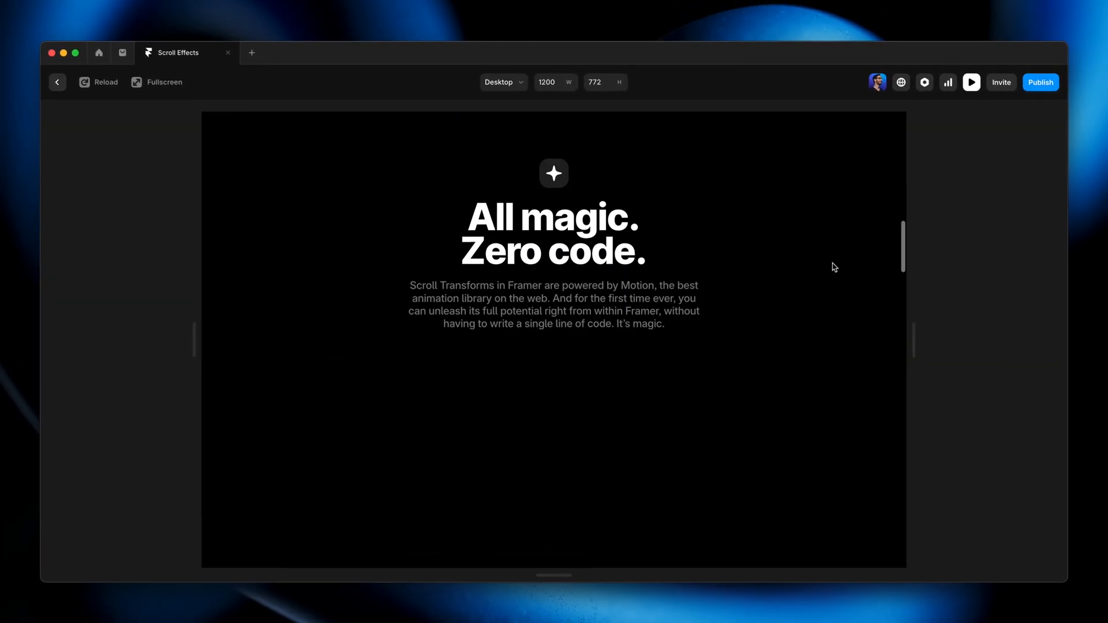
scroll(834, 266, down, 1)
scroll(833, 267, up, 2)
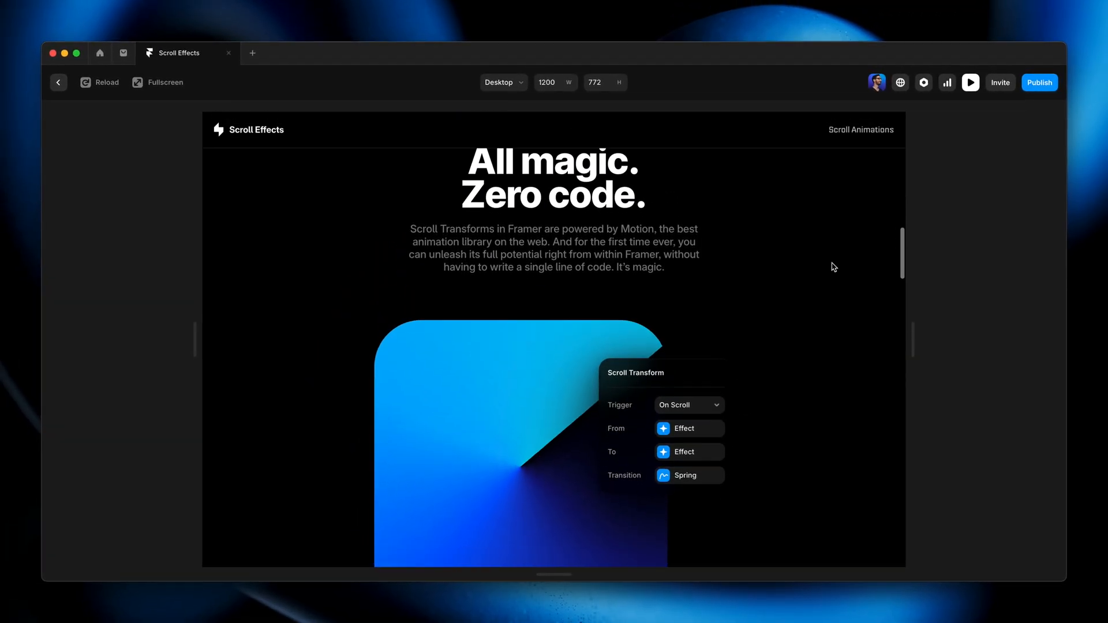
scroll(834, 267, down, 3)
scroll(834, 267, up, 10)
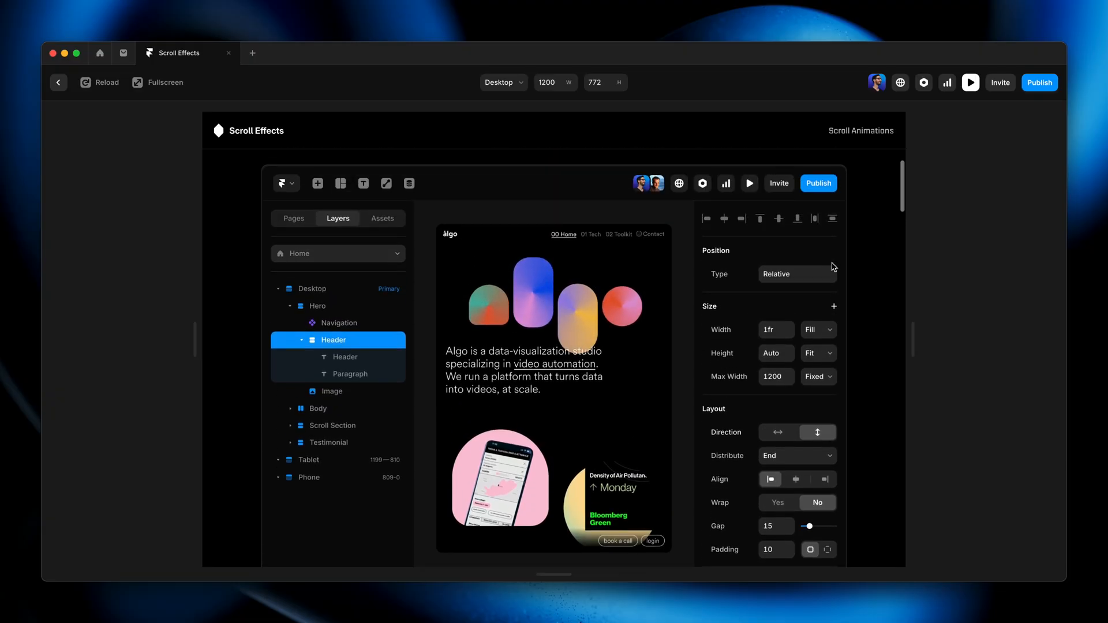
scroll(834, 267, up, 3)
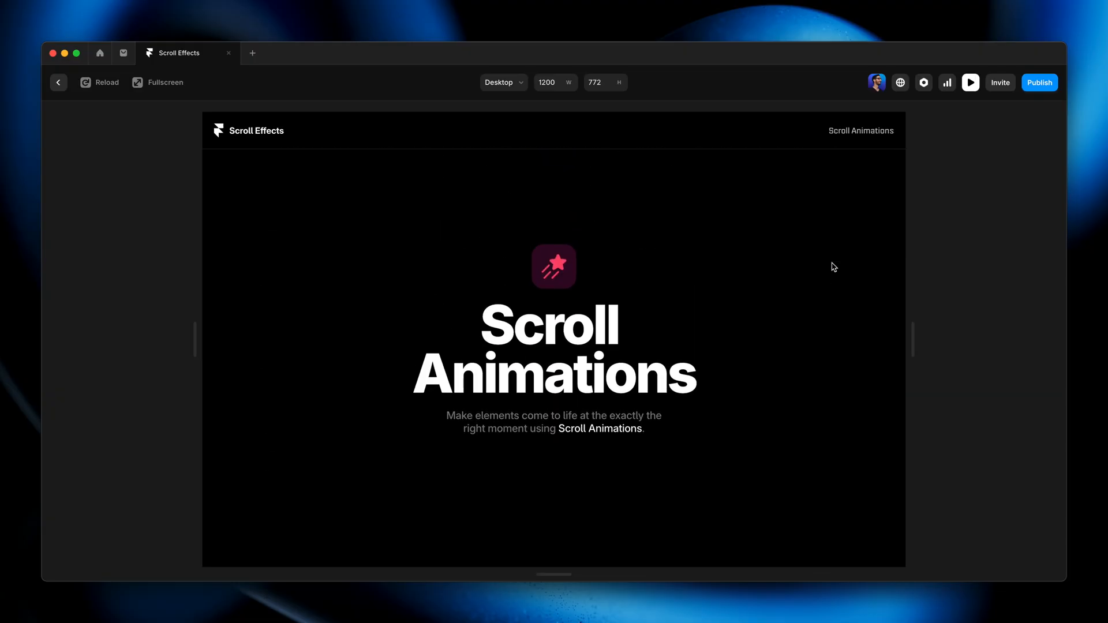